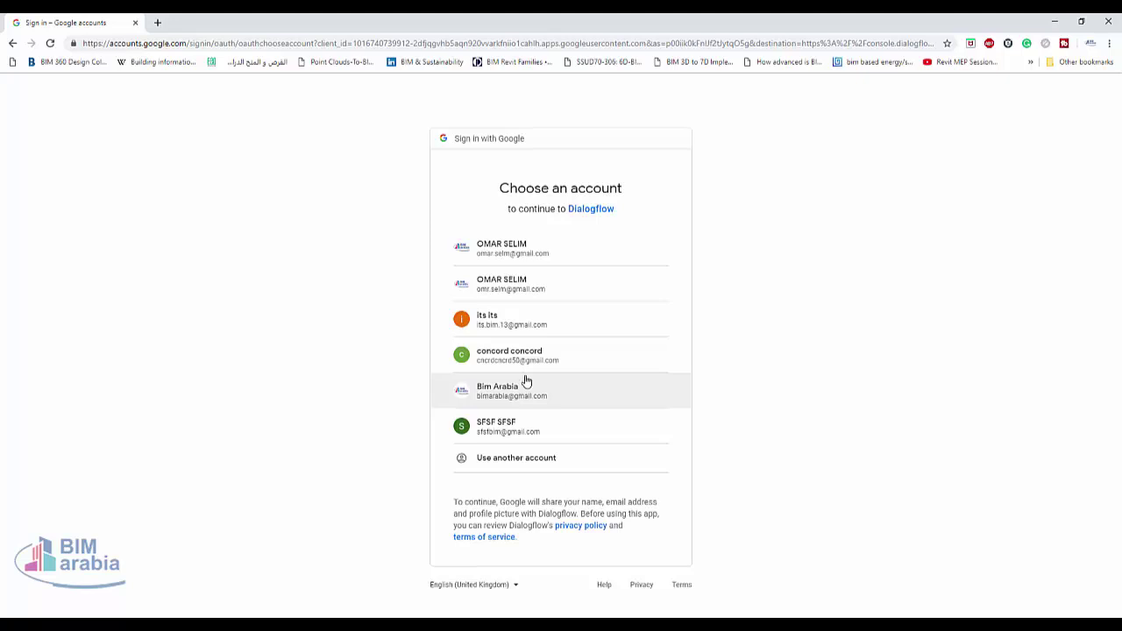
Sign in to Dialogflow with the first listed Google account, allow the requested access and accept the Terms of Service
{"action": "left_click", "coordinate": [522, 249]}
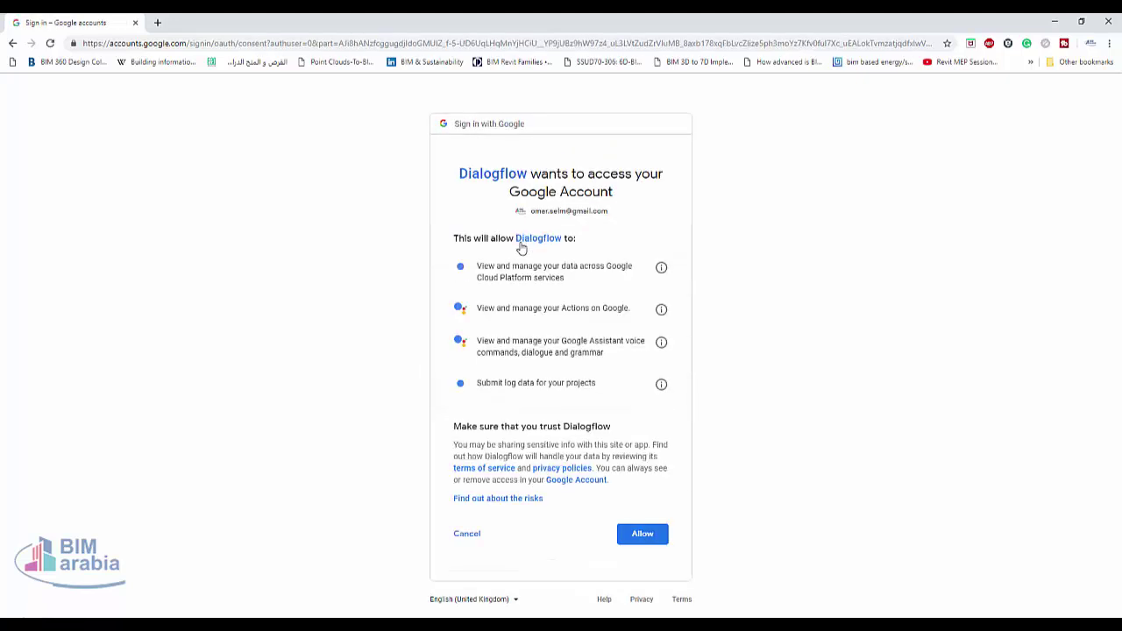
{"action": "left_click", "coordinate": [639, 535]}
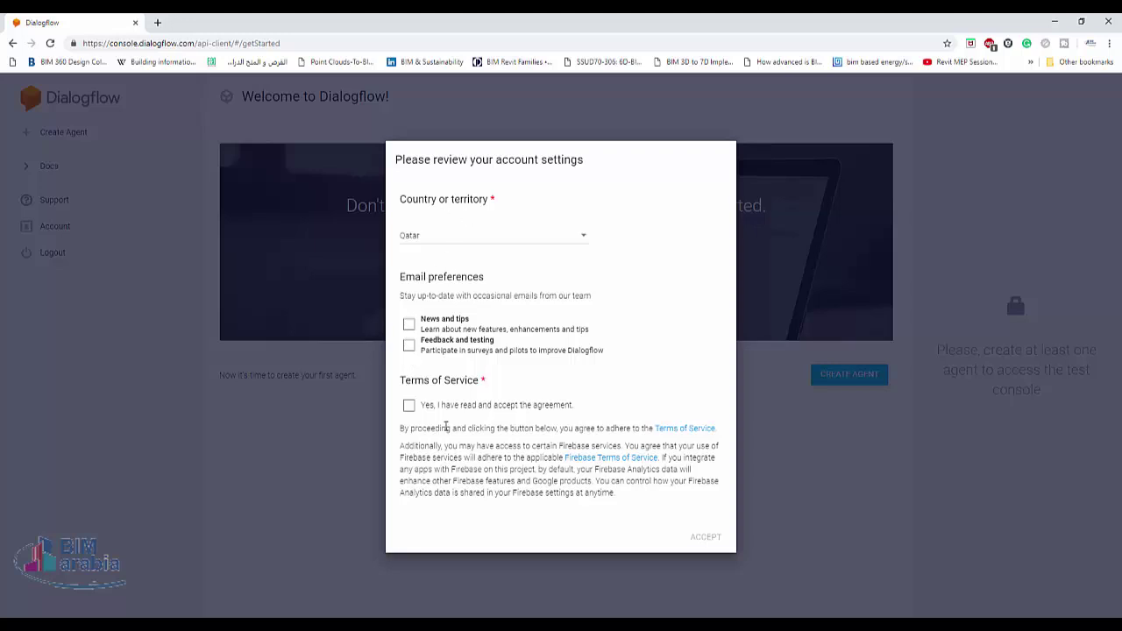
{"action": "left_click", "coordinate": [409, 405]}
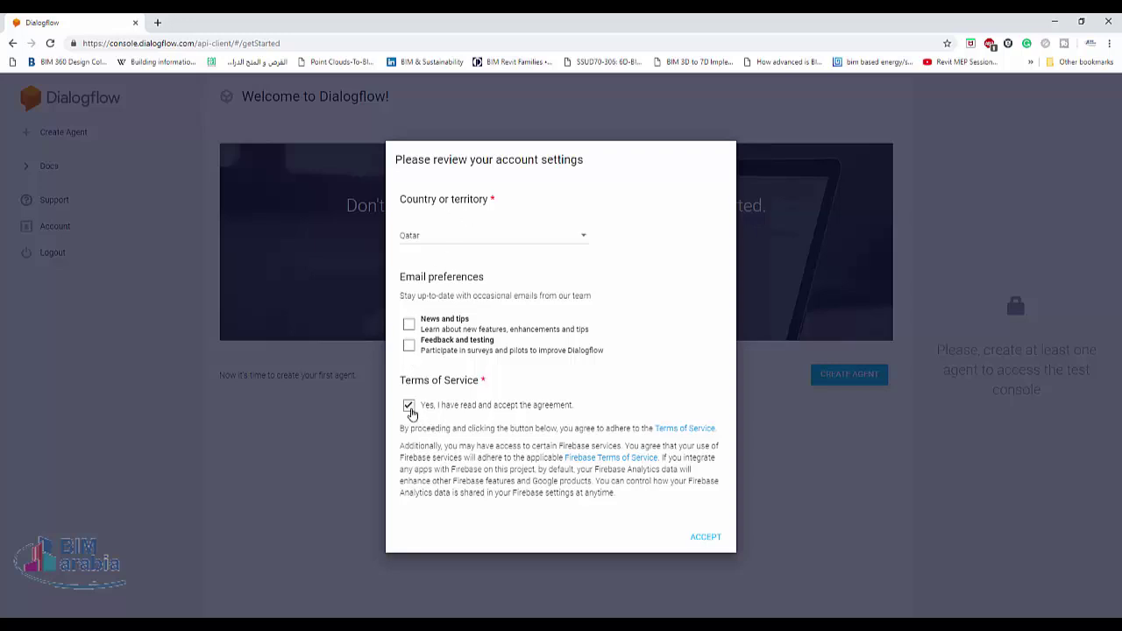
{"action": "left_click", "coordinate": [706, 536]}
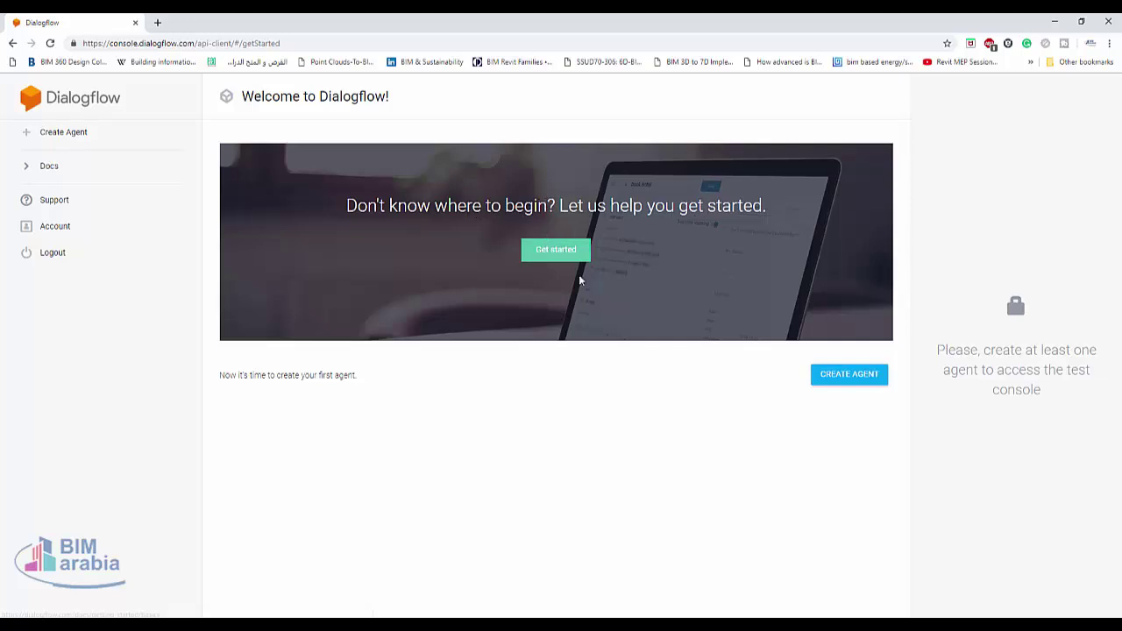
Create a new agent named Moaz with the default language, time zone and Google project settings
{"action": "left_click", "coordinate": [862, 381]}
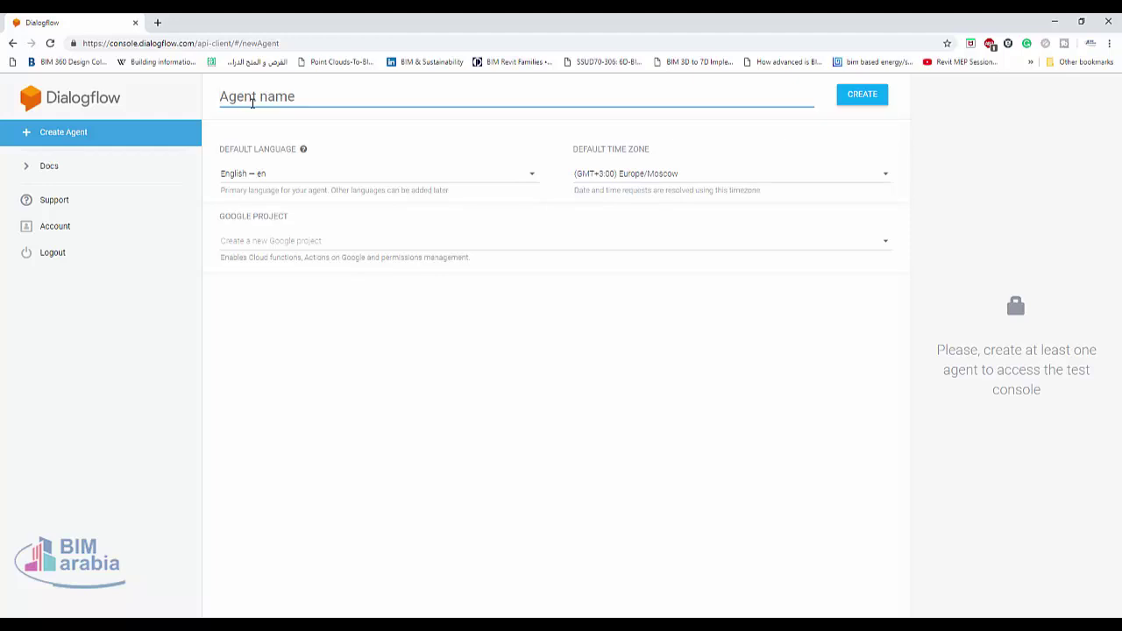
{"action": "type", "text": "Moaz"}
{"action": "left_click", "coordinate": [864, 101]}
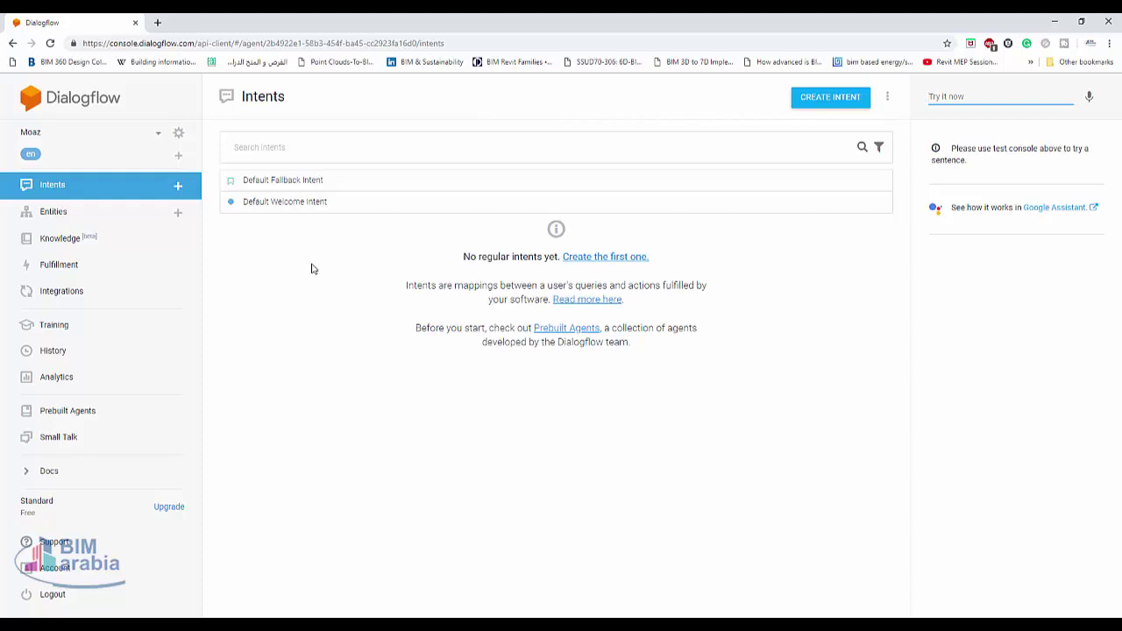
Open the Default Welcome Intent and review its training phrases, action and text responses
{"action": "left_click", "coordinate": [320, 207]}
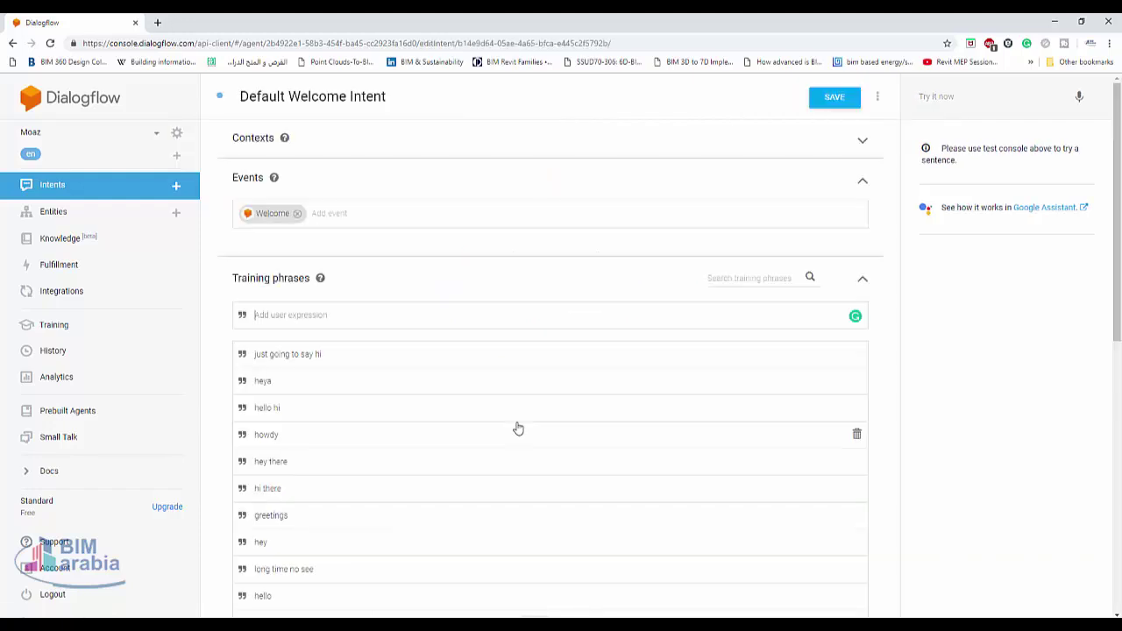
{"action": "scroll", "coordinate": [415, 469], "scroll_direction": "down", "scroll_amount": 2}
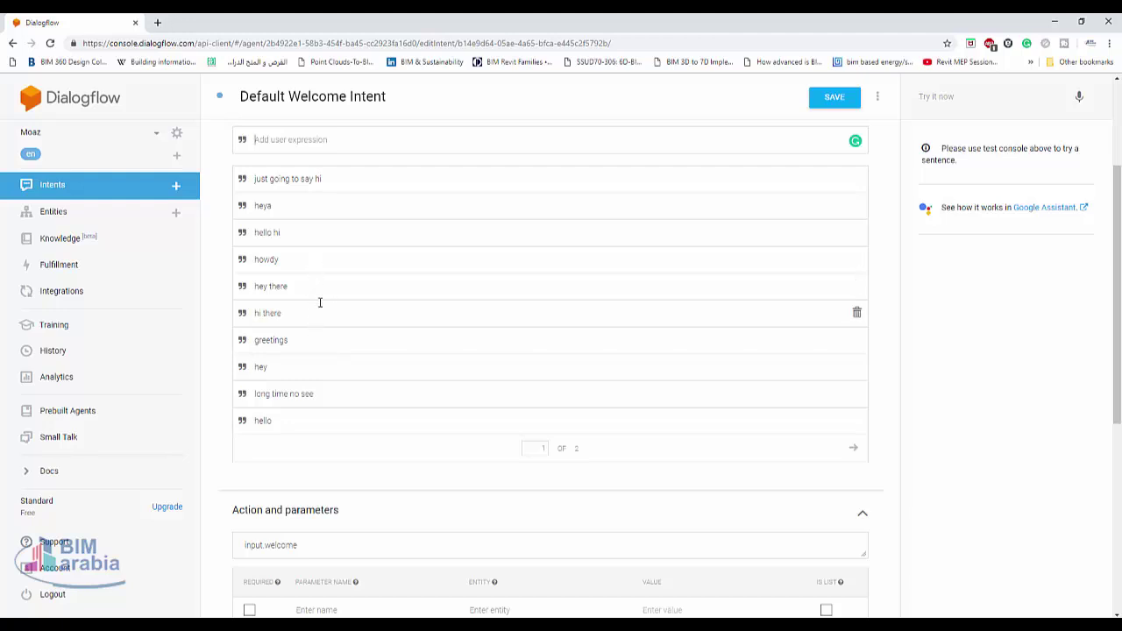
{"action": "scroll", "coordinate": [320, 303], "scroll_direction": "down", "scroll_amount": 1}
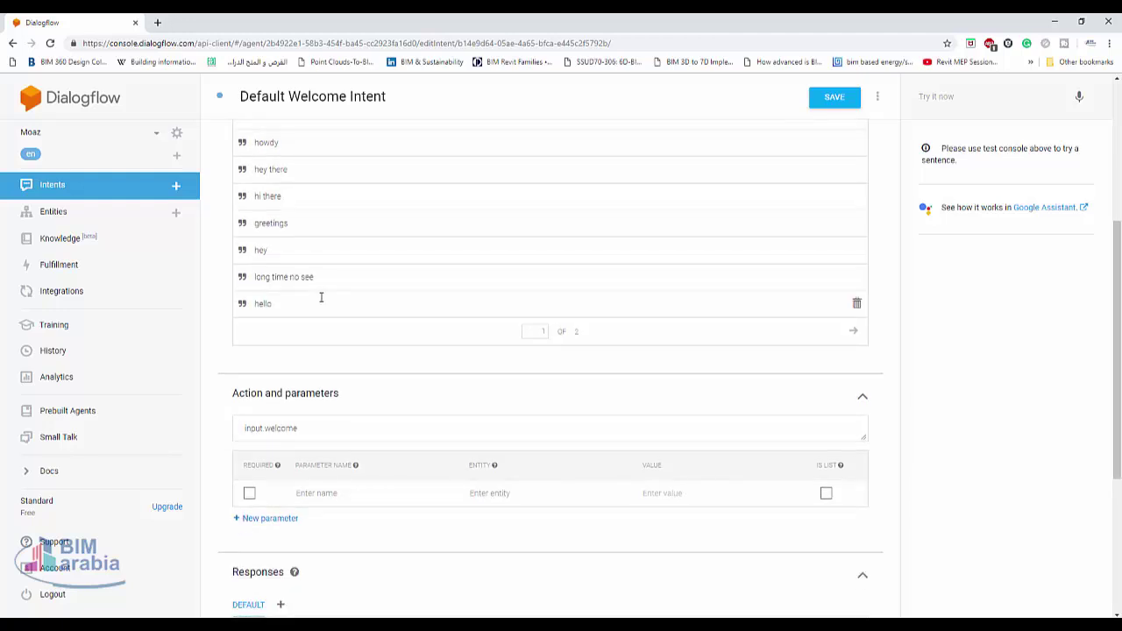
{"action": "scroll", "coordinate": [320, 298], "scroll_direction": "down", "scroll_amount": 2}
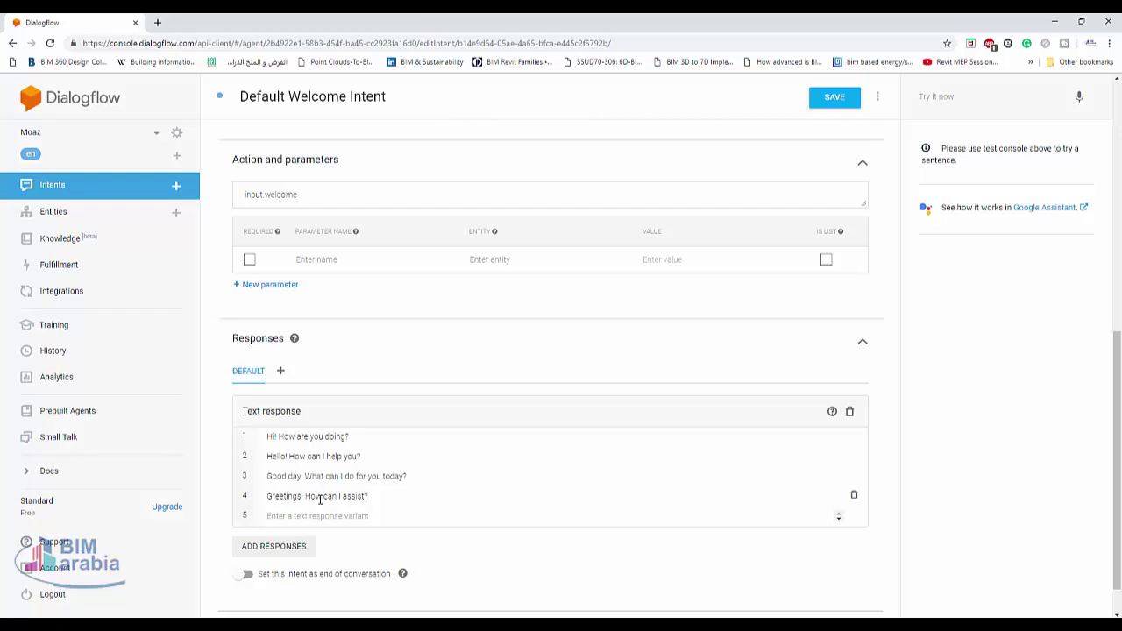
{"action": "scroll", "coordinate": [478, 516], "scroll_direction": "up", "scroll_amount": 4}
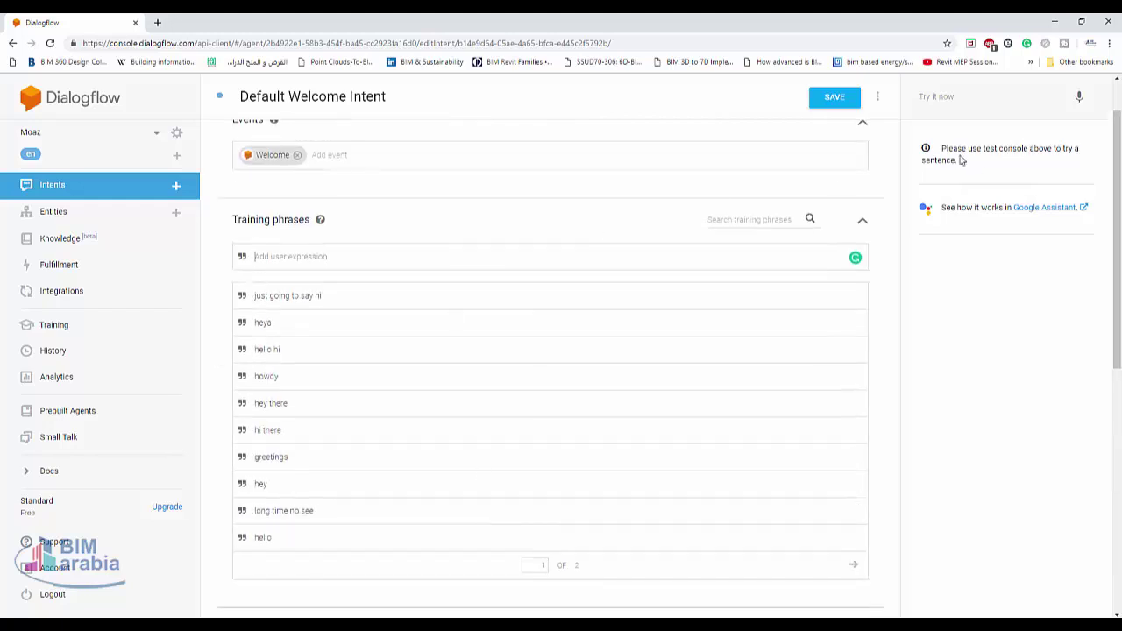
Test the agent in the test console with "heelo hi" and with "hello hi"
{"action": "left_click", "coordinate": [943, 99]}
{"action": "type", "text": "heelo hi"}
{"action": "key", "text": "Return"}
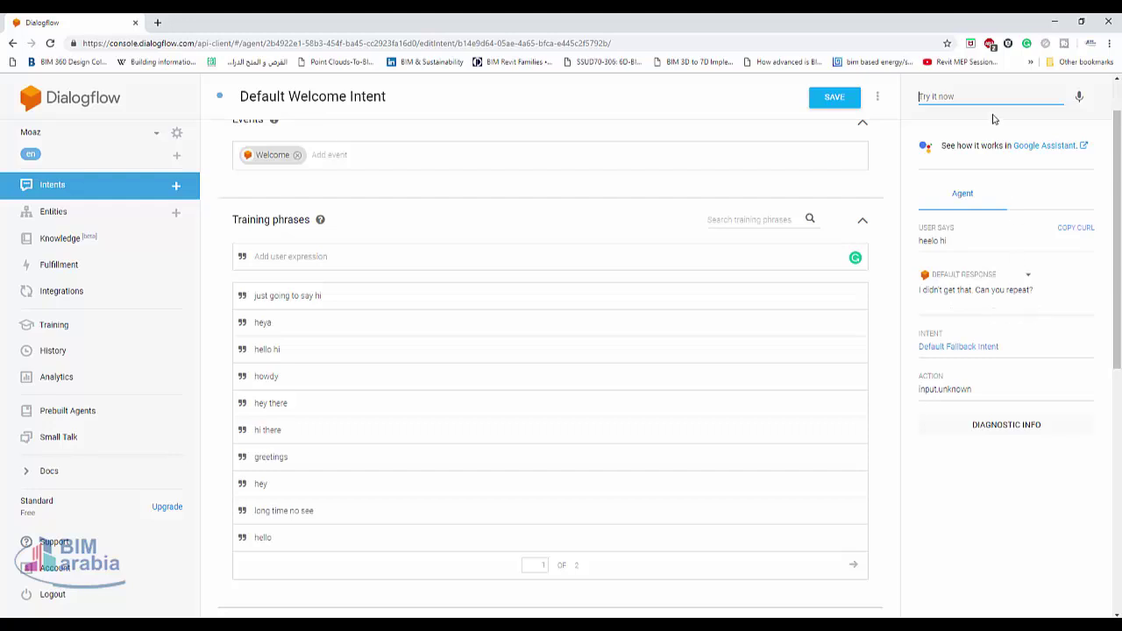
{"action": "type", "text": "hello hi"}
{"action": "key", "text": "Return"}
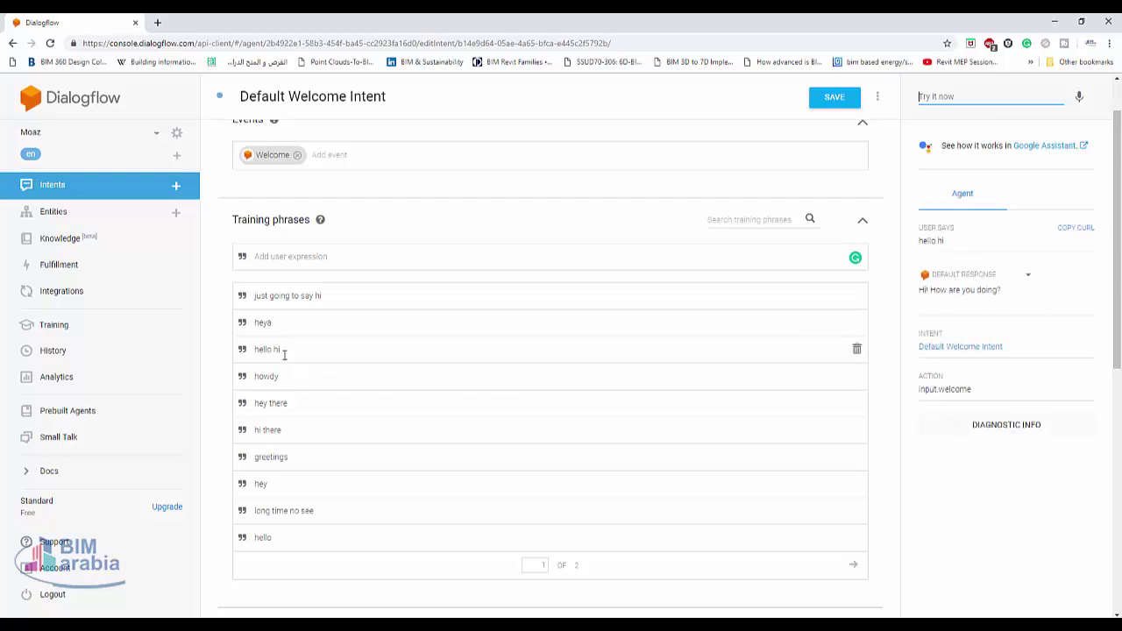
Delete all four predefined text responses from the Default Welcome Intent
{"action": "scroll", "coordinate": [293, 355], "scroll_direction": "down", "scroll_amount": 4}
{"action": "scroll", "coordinate": [324, 372], "scroll_direction": "down", "scroll_amount": 1}
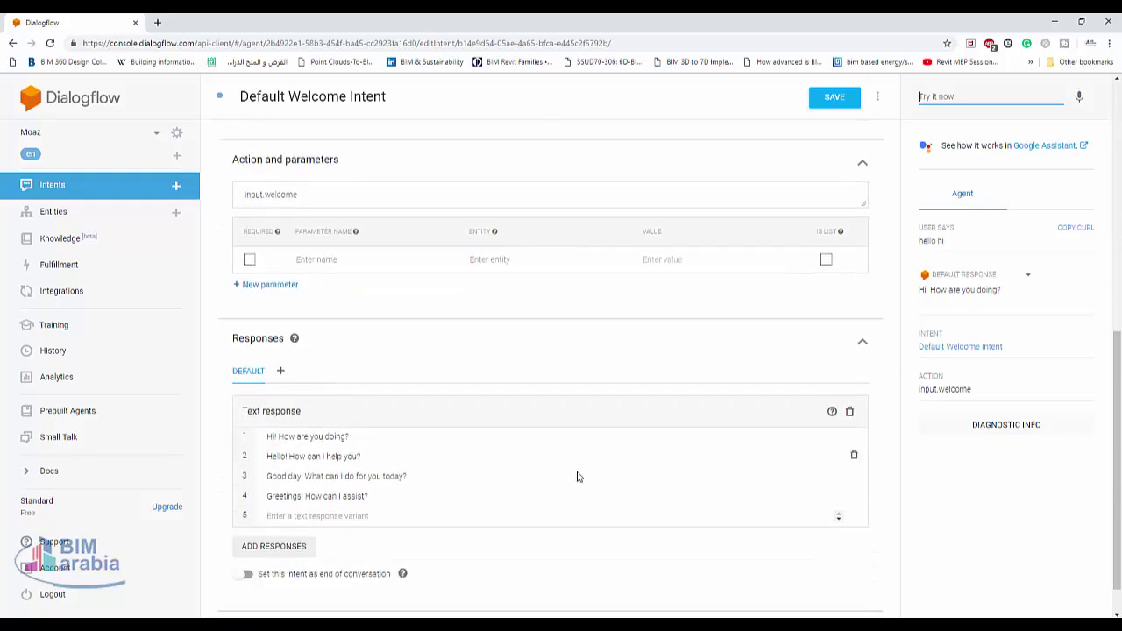
{"action": "left_click", "coordinate": [853, 438]}
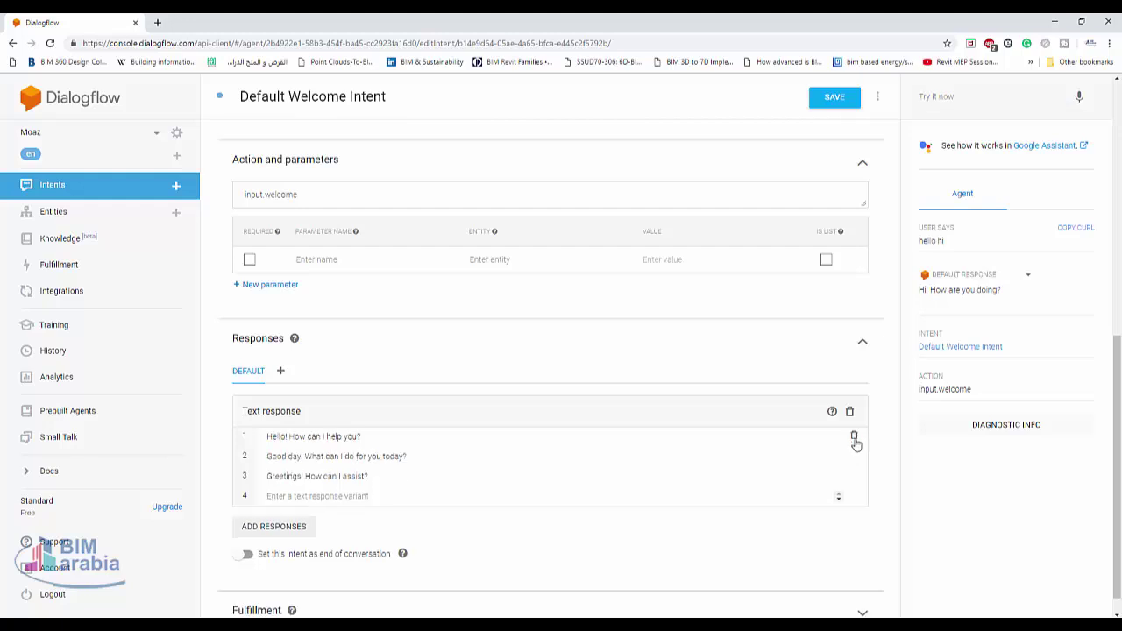
{"action": "left_click", "coordinate": [852, 438]}
{"action": "left_click", "coordinate": [853, 438]}
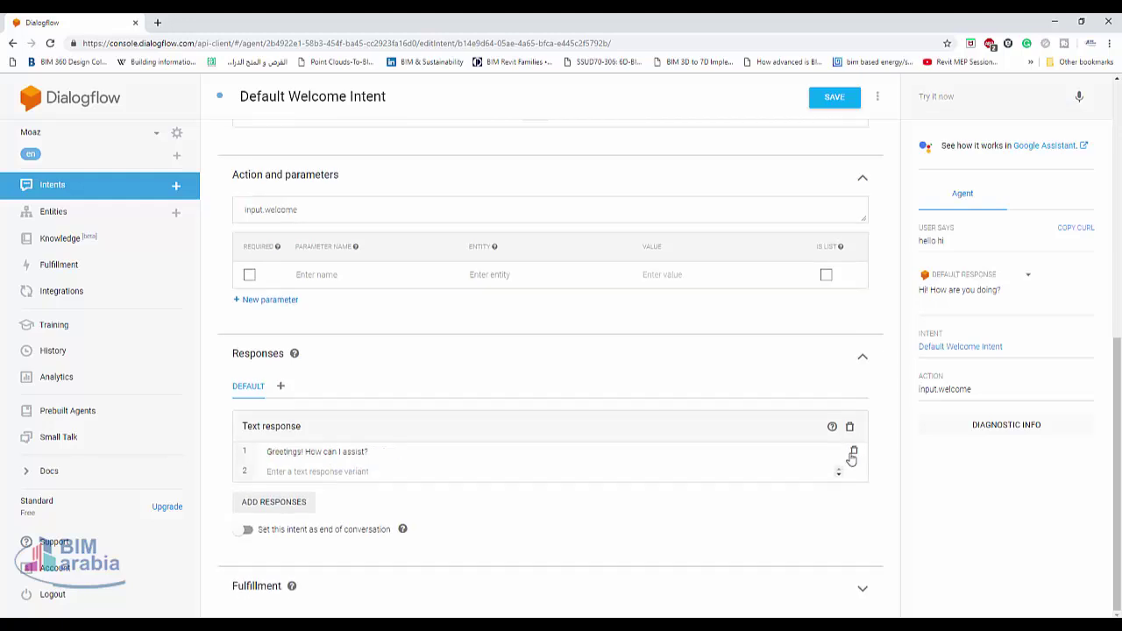
{"action": "left_click", "coordinate": [850, 453]}
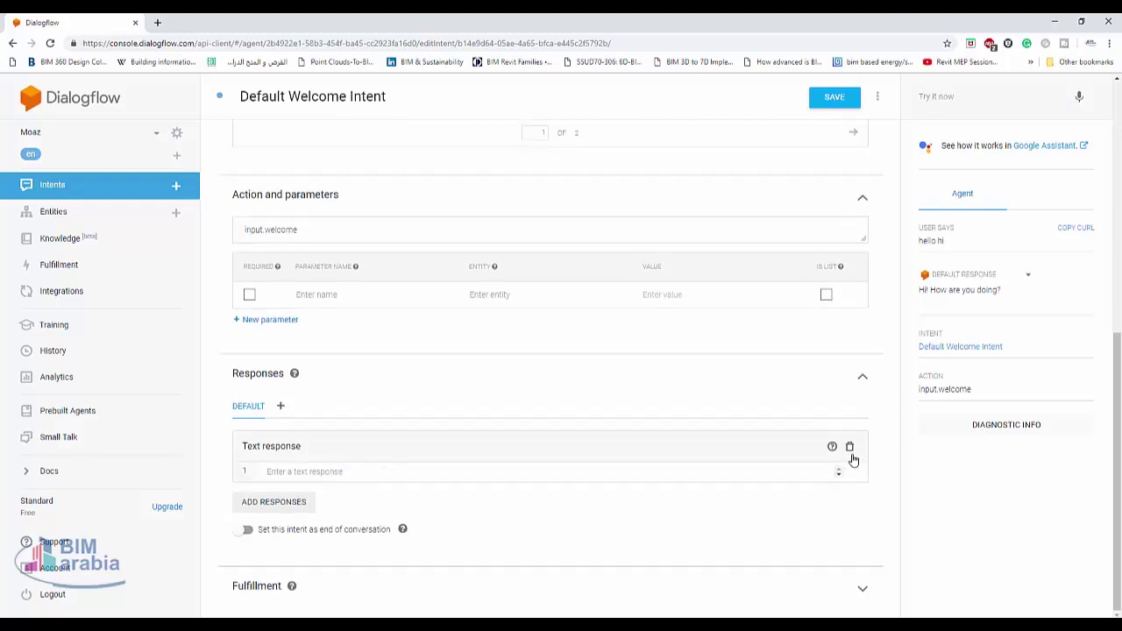
Enter "مرحبا اخبارك ايه" as the text response of the Default Welcome Intent
{"action": "left_click", "coordinate": [777, 474]}
{"action": "type", "text": "م"}
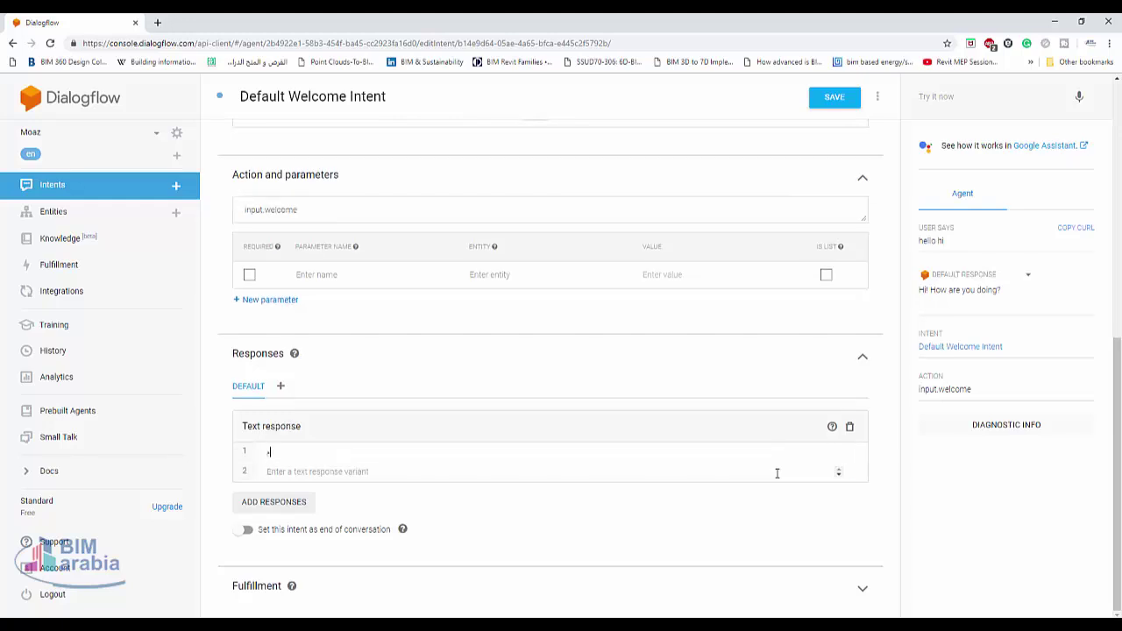
{"action": "type", "text": "رحبا اهلا"}
{"action": "type", "text": "رك ايه"}
{"action": "left_click", "coordinate": [280, 504]}
{"action": "left_click", "coordinate": [331, 449]}
Test the agent with "hey" before saving the changed welcome response
{"action": "scroll", "coordinate": [332, 450], "scroll_direction": "up", "scroll_amount": 8}
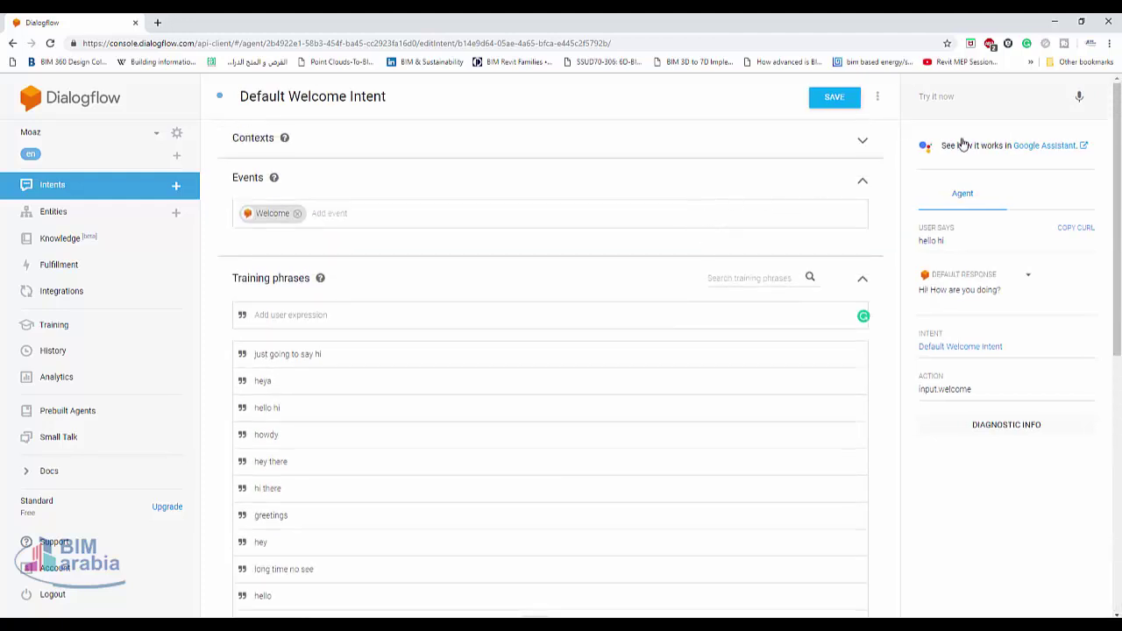
{"action": "left_click", "coordinate": [963, 101]}
{"action": "type", "text": "ك"}
{"action": "key", "text": "BackSpace"}
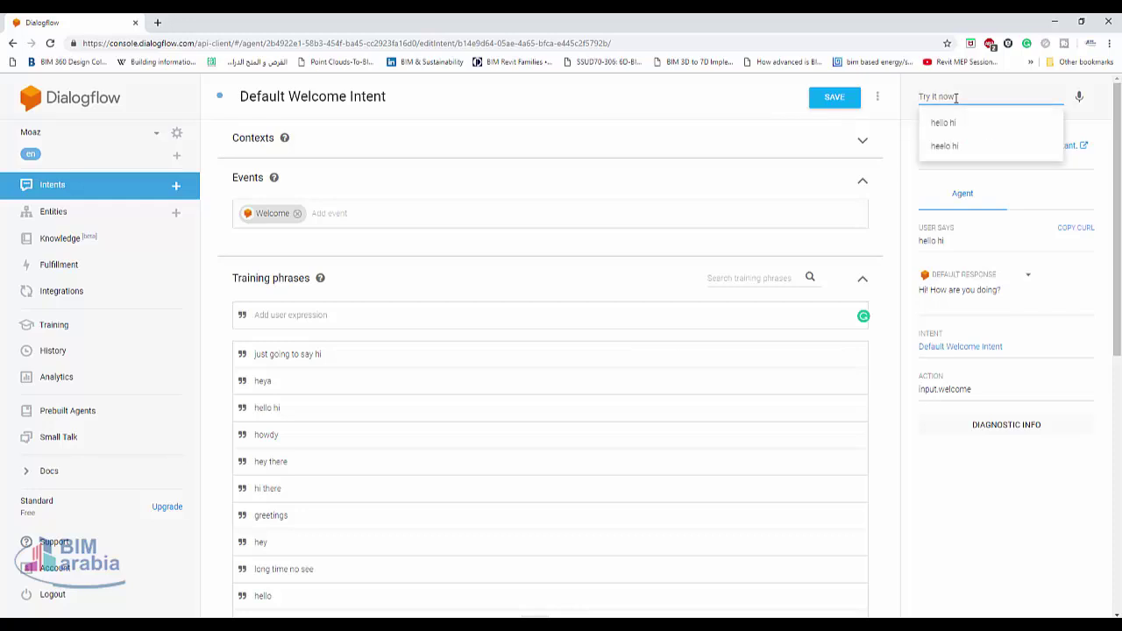
{"action": "type", "text": "hey"}
{"action": "key", "text": "Return"}
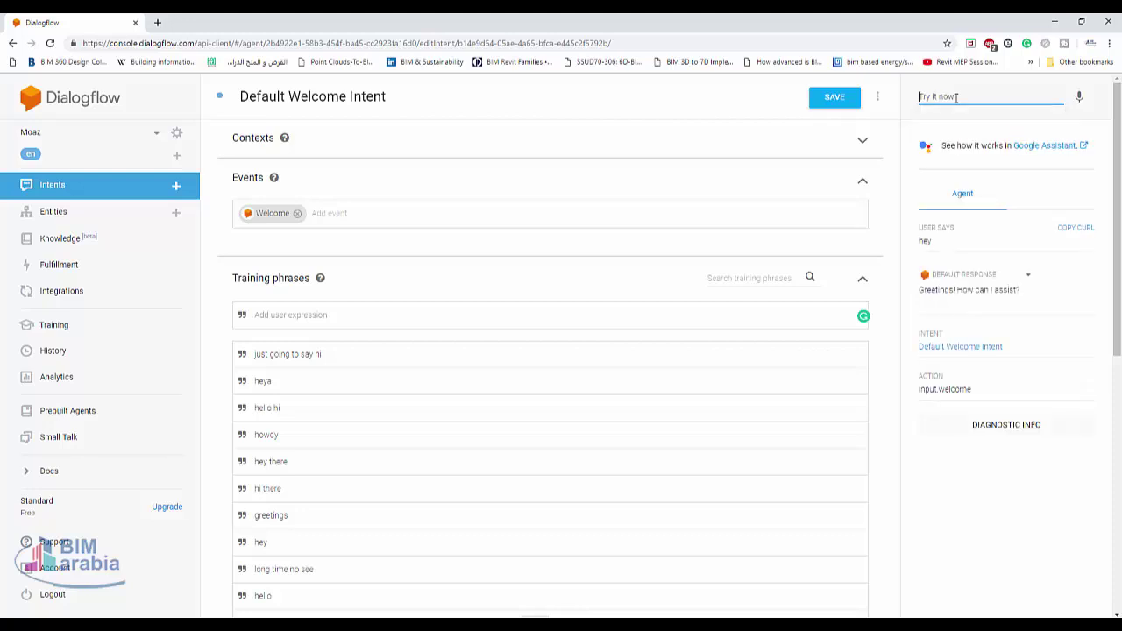
Save the Default Welcome Intent and test the agent again with "hey"
{"action": "scroll", "coordinate": [770, 431], "scroll_direction": "down", "scroll_amount": 3}
{"action": "scroll", "coordinate": [761, 394], "scroll_direction": "up", "scroll_amount": 3}
{"action": "left_click", "coordinate": [834, 96]}
{"action": "left_click", "coordinate": [940, 96]}
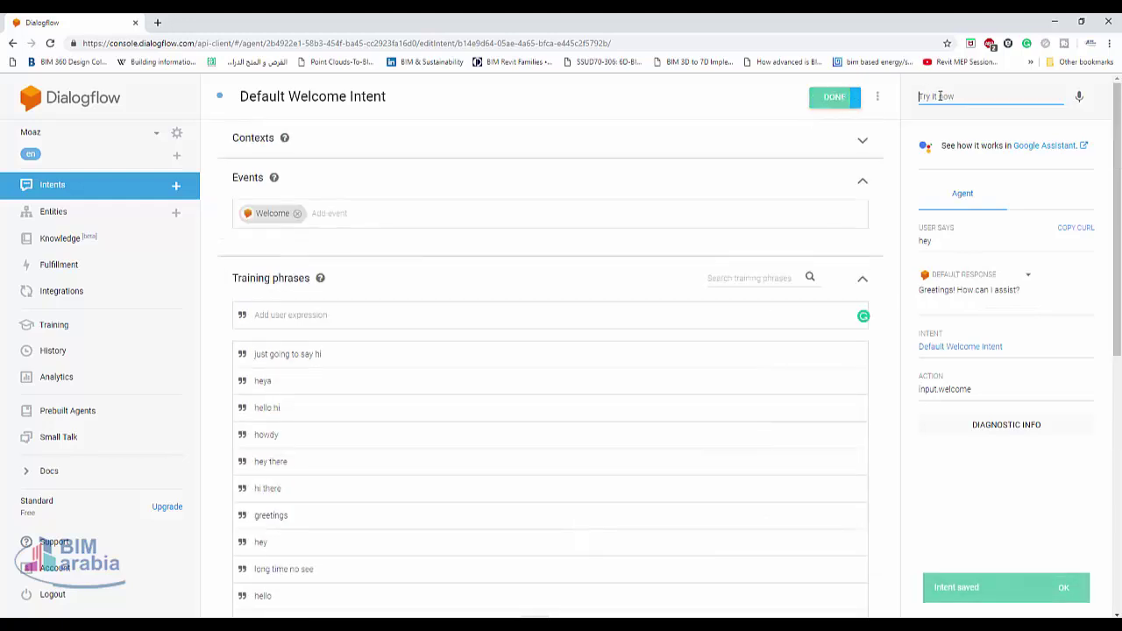
{"action": "type", "text": "hey"}
{"action": "key", "text": "Return"}
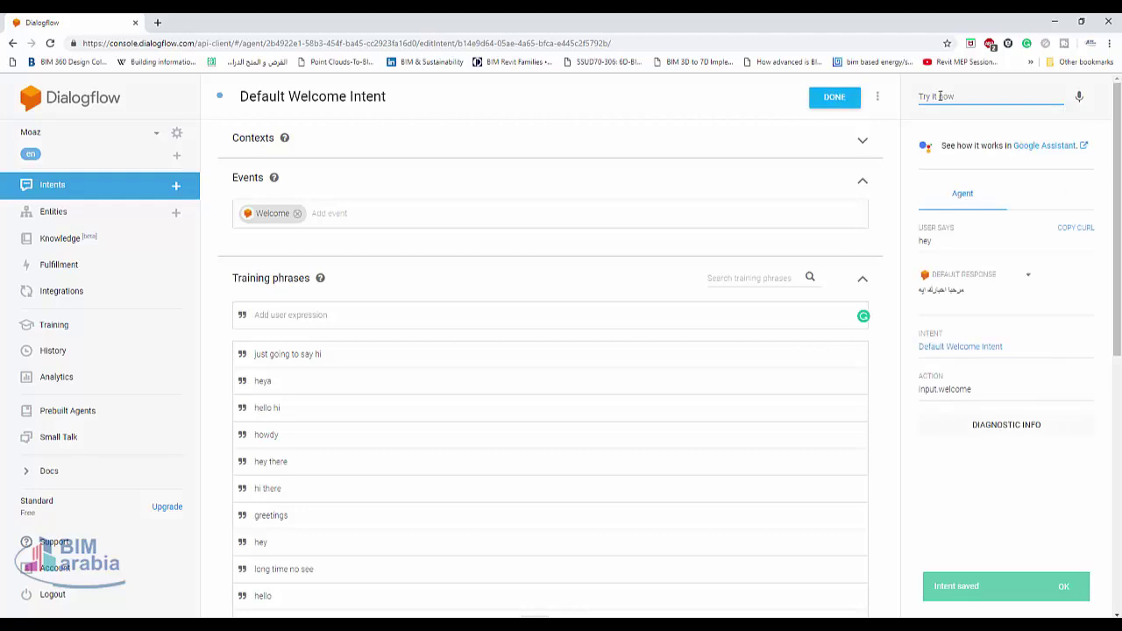
Add the Arabic training phrase "مرحبا" to the Default Welcome Intent
{"action": "left_click", "coordinate": [310, 320]}
{"action": "type", "text": "lvpfh"}
{"action": "key", "text": "BackSpace"}
{"action": "key", "text": "BackSpace"}
{"action": "key", "text": "BackSpace"}
{"action": "key", "text": "BackSpace"}
{"action": "key", "text": "BackSpace"}
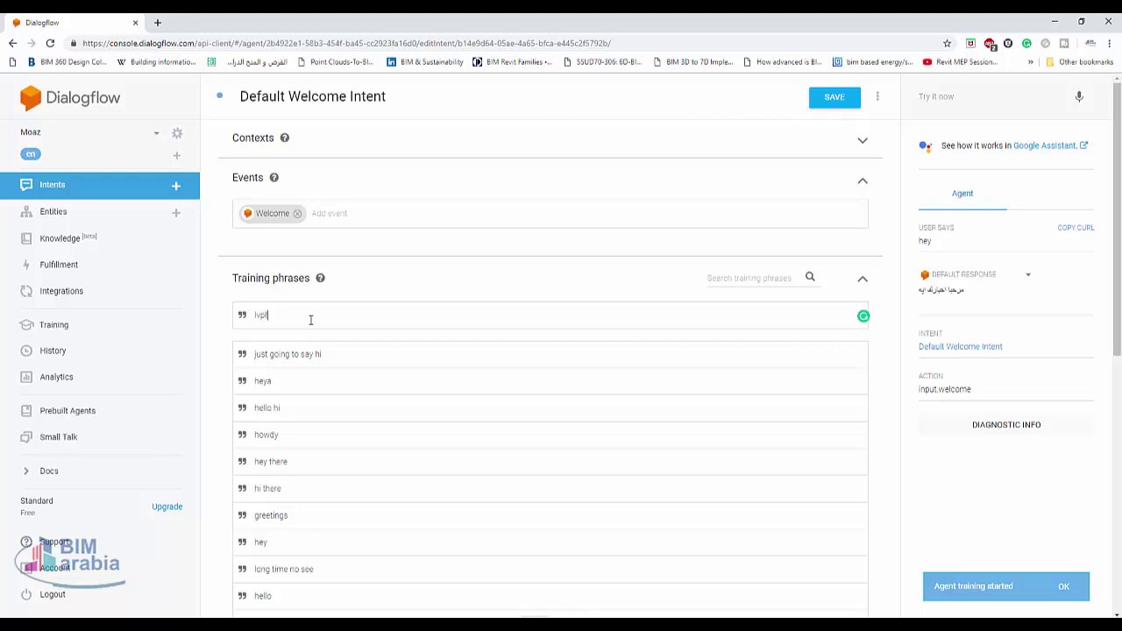
{"action": "type", "text": "مرحبا"}
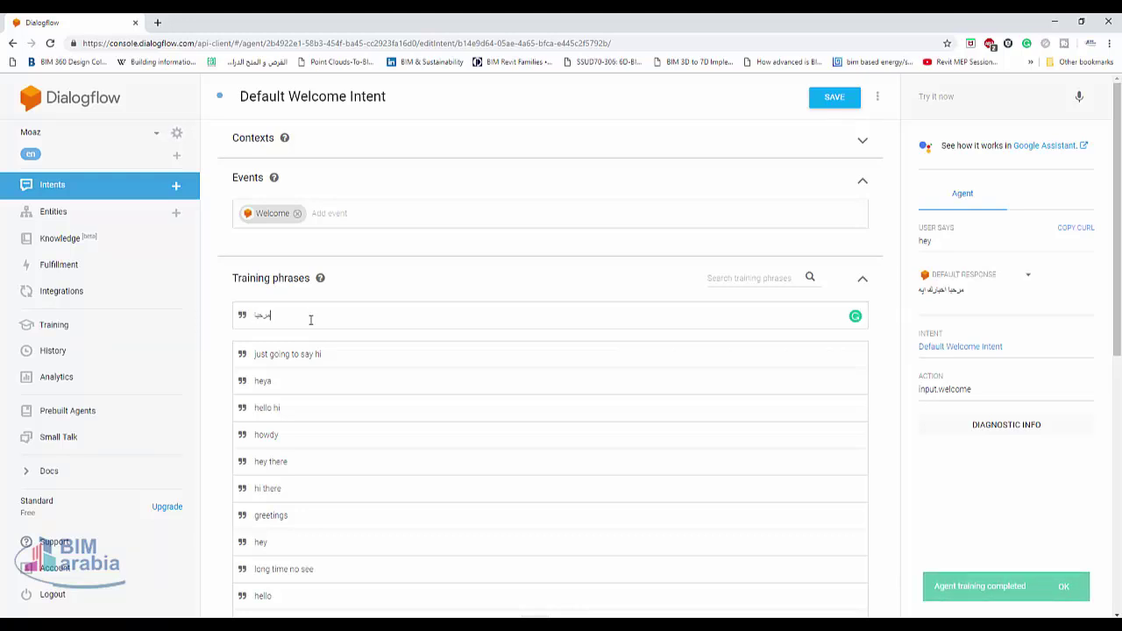
{"action": "key", "text": "Return"}
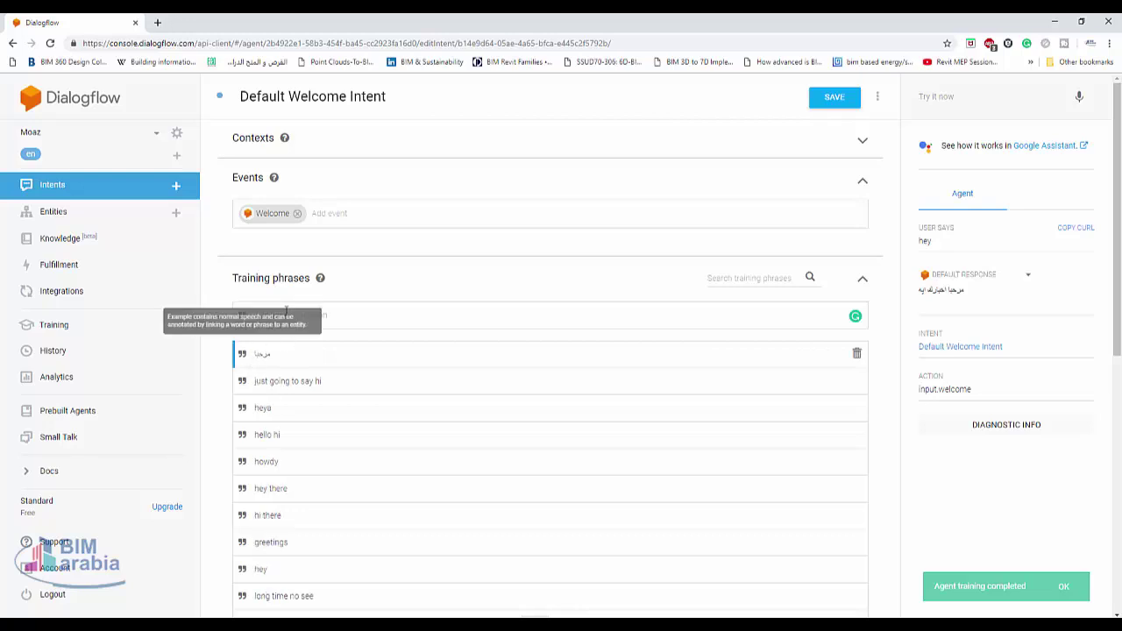
Add the training phrase "صباح الفل" to the Default Welcome Intent and save the intent
{"action": "scroll", "coordinate": [281, 484], "scroll_direction": "down", "scroll_amount": 3}
{"action": "scroll", "coordinate": [289, 481], "scroll_direction": "down", "scroll_amount": 2}
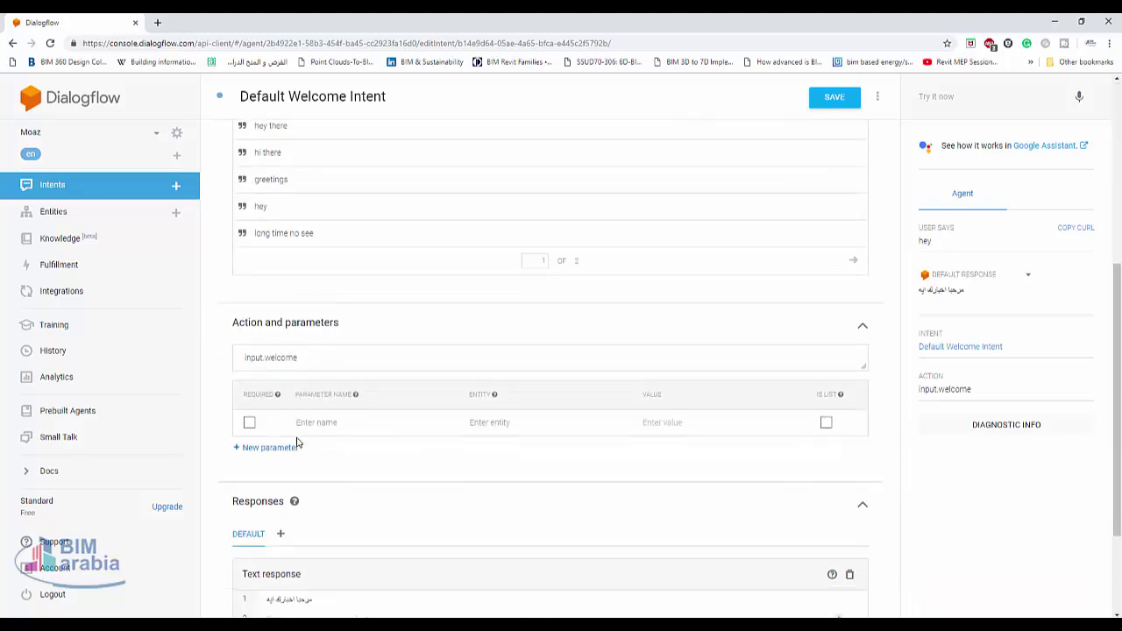
{"action": "scroll", "coordinate": [318, 508], "scroll_direction": "up", "scroll_amount": 5}
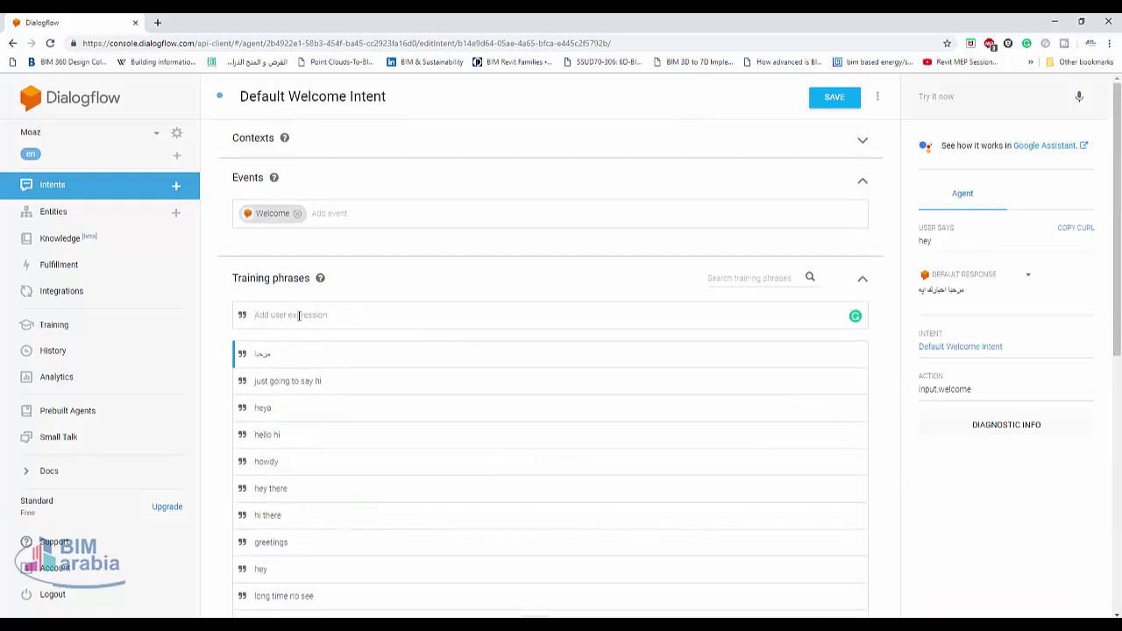
{"action": "type", "text": "صباح الخ"}
{"action": "key", "text": "Return"}
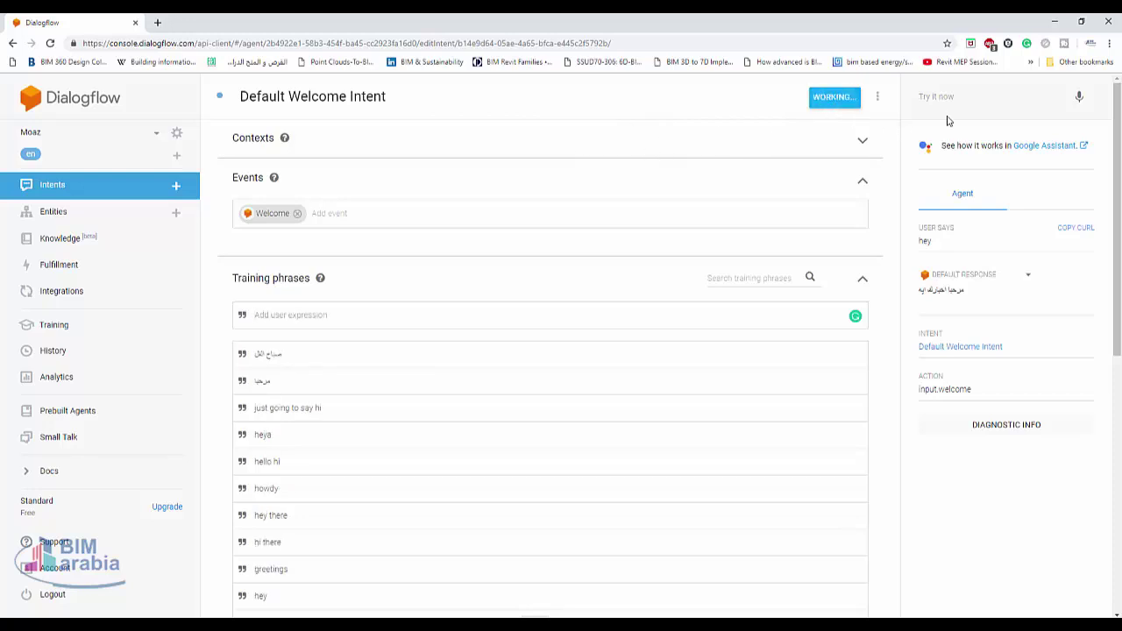
Test the agent in the test console with the Arabic phrase "صباح الفل"
{"action": "left_click", "coordinate": [962, 100]}
{"action": "type", "text": "صبا"}
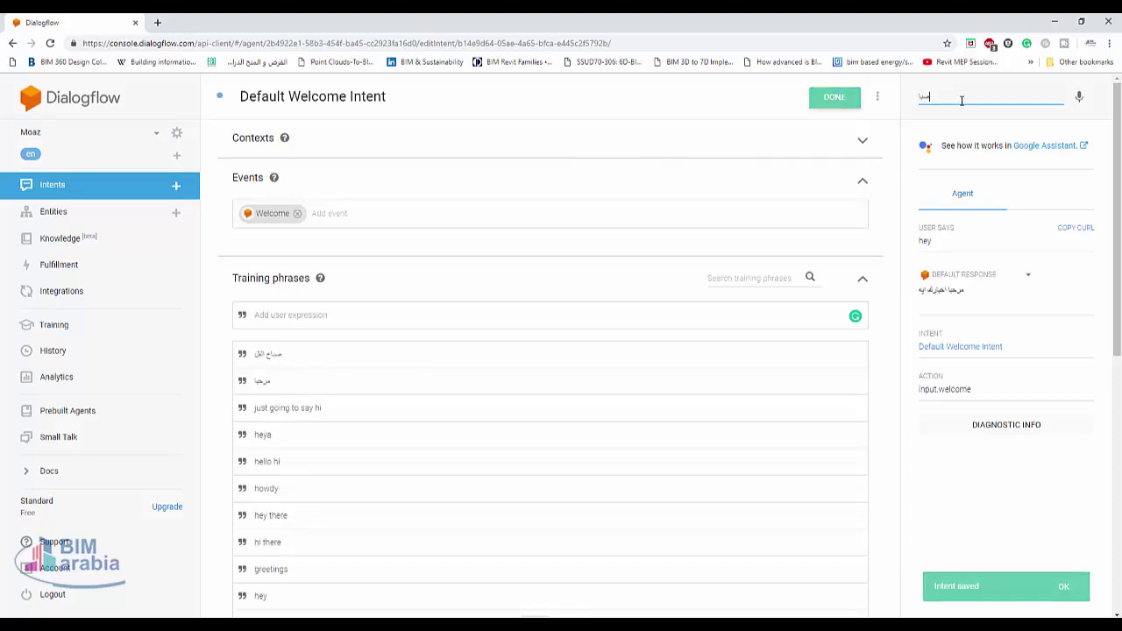
{"action": "type", "text": "ح الخ"}
{"action": "key", "text": "Return"}
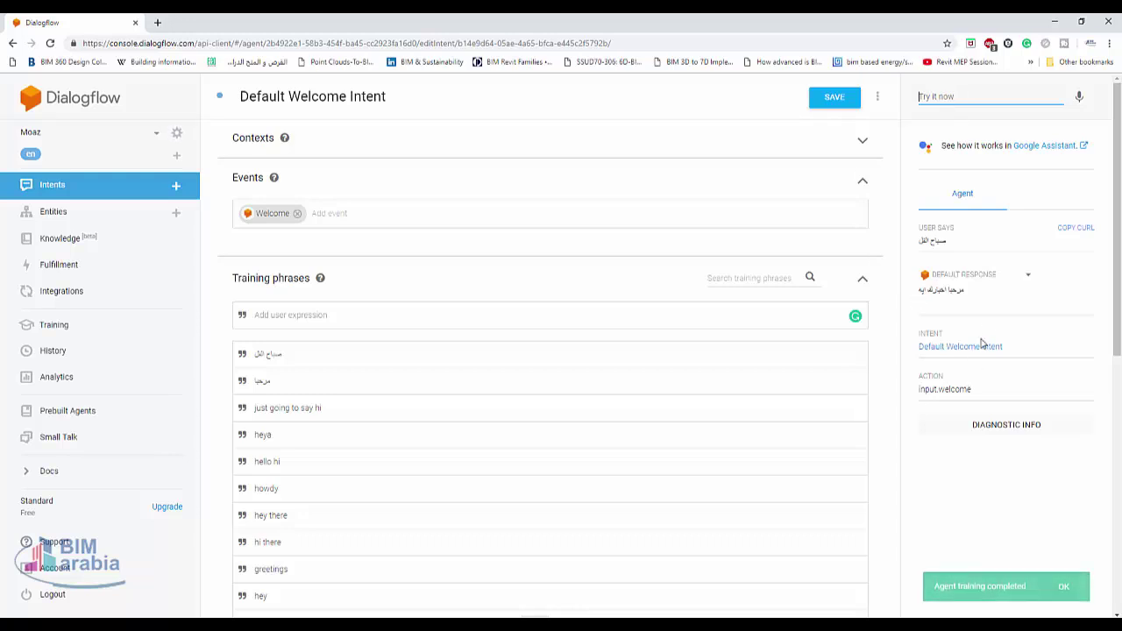
Open the Default Fallback Intent and review its settings and list of text responses
{"action": "left_click", "coordinate": [48, 185]}
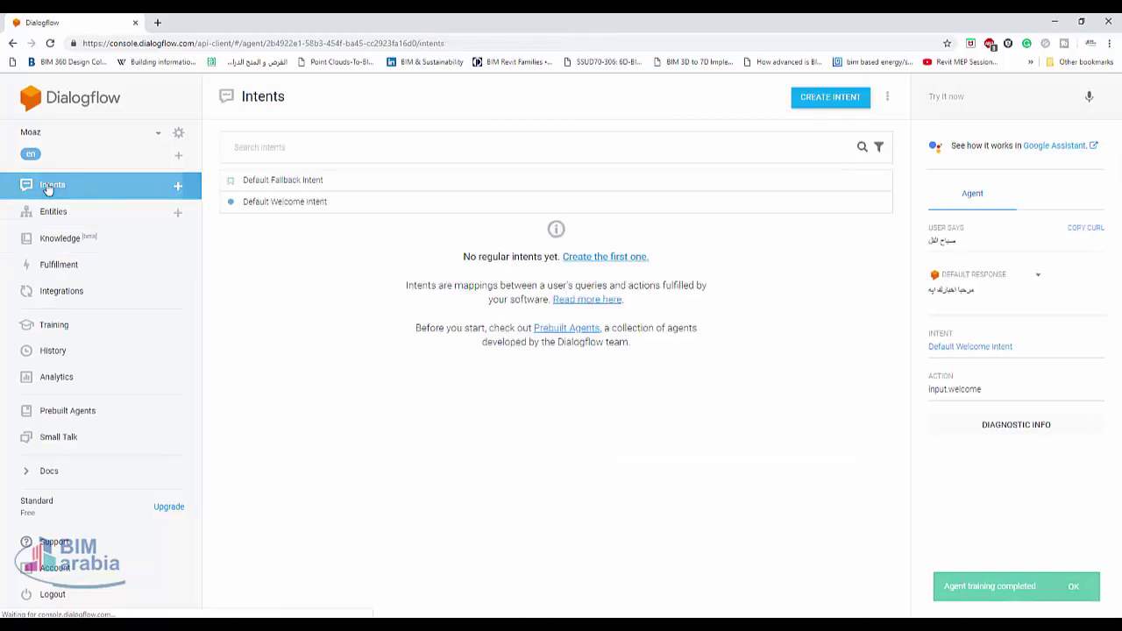
{"action": "left_click", "coordinate": [279, 184]}
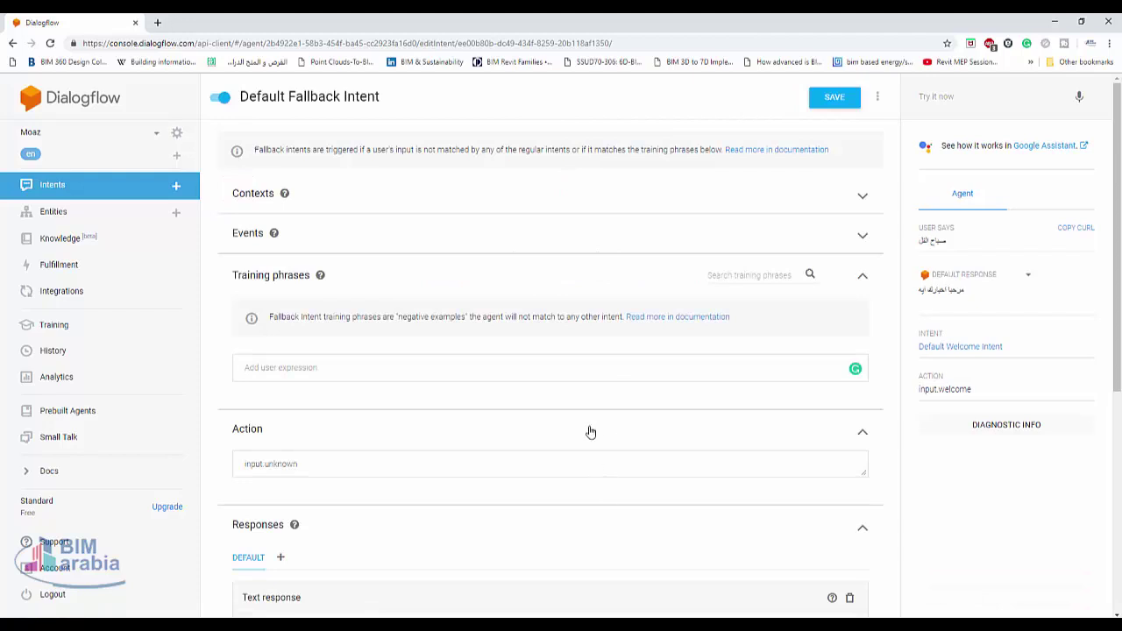
{"action": "scroll", "coordinate": [591, 499], "scroll_direction": "down", "scroll_amount": 3}
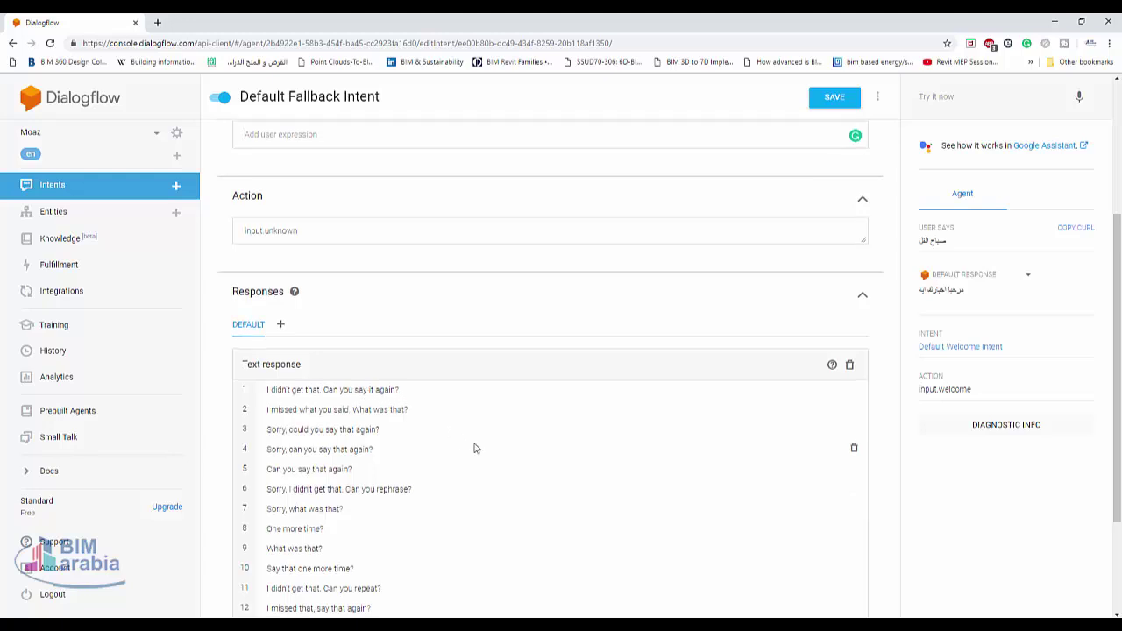
{"action": "scroll", "coordinate": [473, 448], "scroll_direction": "up", "scroll_amount": 3}
{"action": "scroll", "coordinate": [488, 444], "scroll_direction": "down", "scroll_amount": 5}
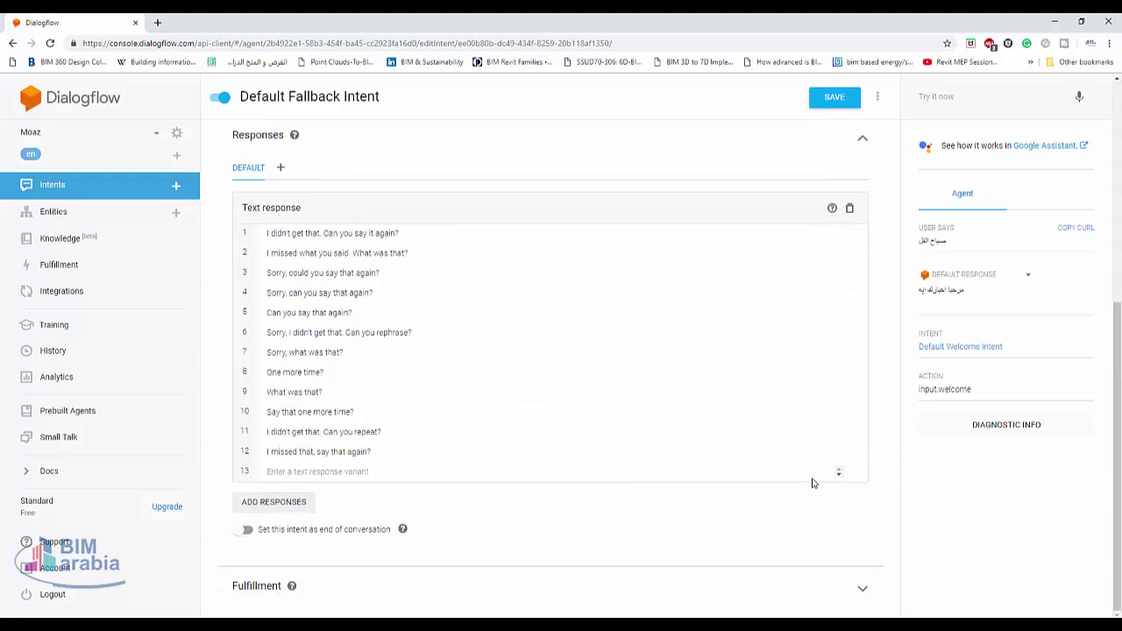
Replace the Default Fallback Intent's text responses with the single response "عفوا ماذا تقصد" and save the intent
{"action": "left_click", "coordinate": [855, 237]}
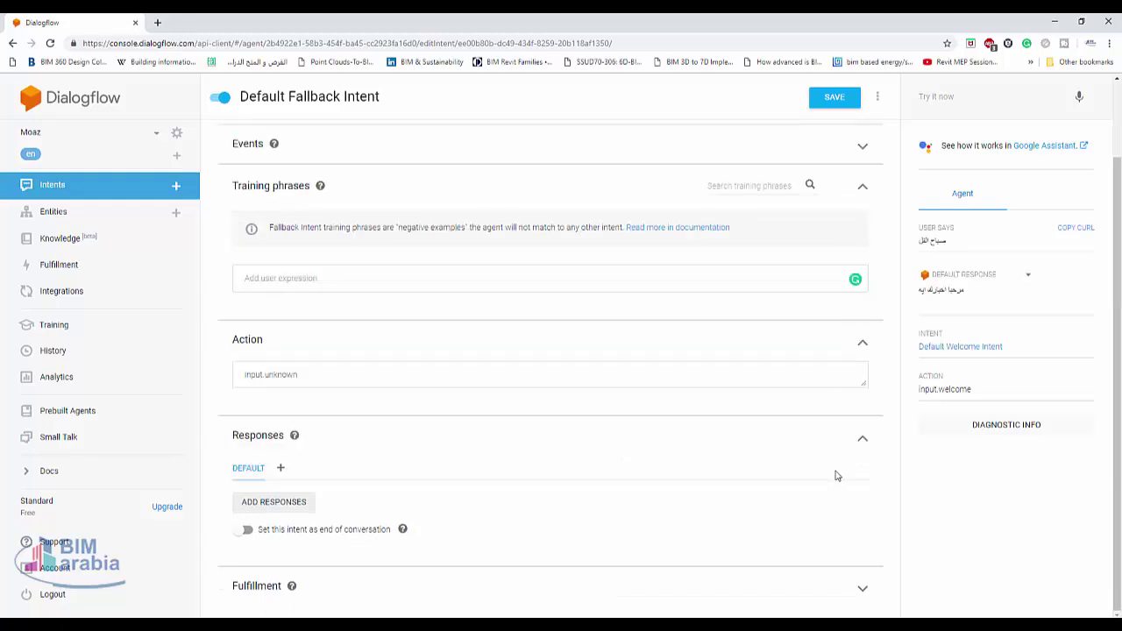
{"action": "left_click", "coordinate": [293, 505]}
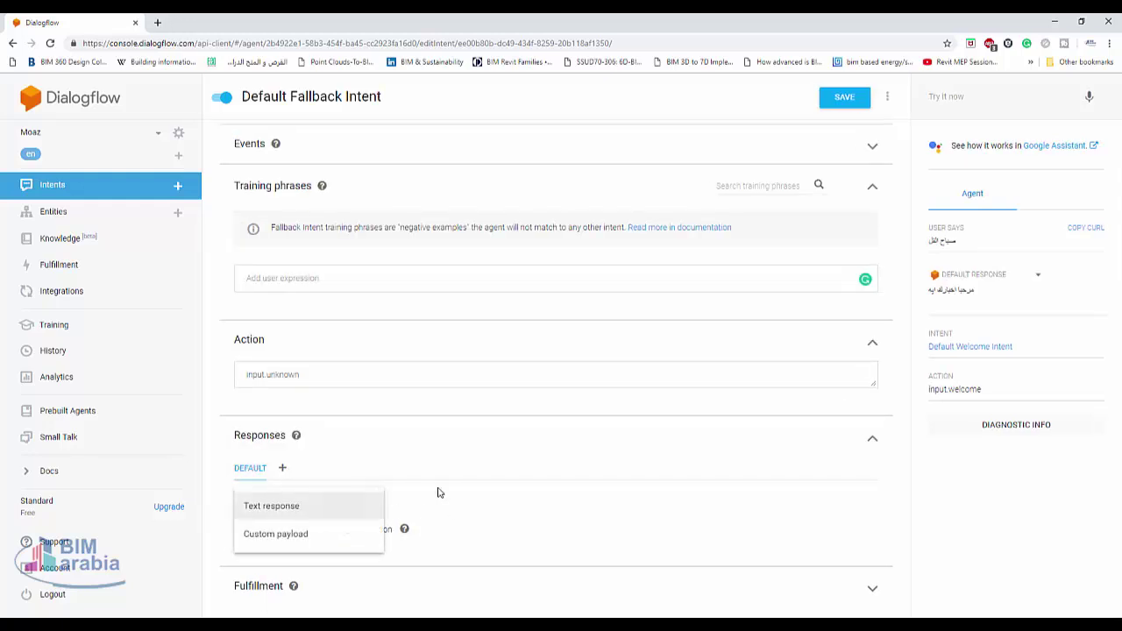
{"action": "left_click", "coordinate": [284, 507]}
{"action": "scroll", "coordinate": [421, 420], "scroll_direction": "down", "scroll_amount": 1}
{"action": "left_click", "coordinate": [365, 473]}
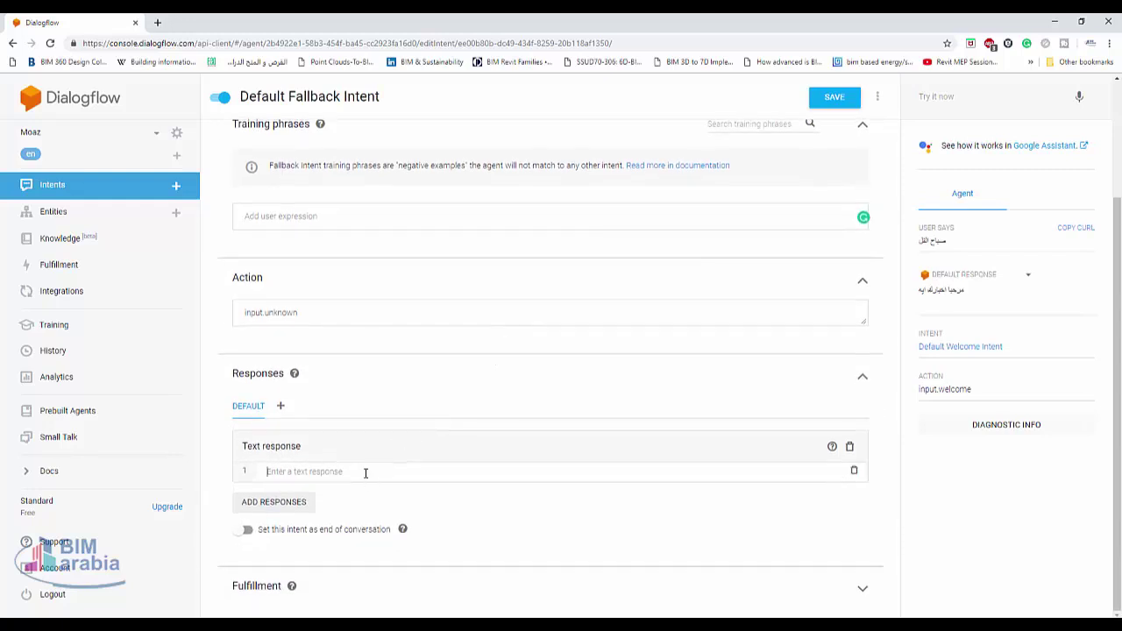
{"action": "type", "text": "عفوا ماذا تقصد"}
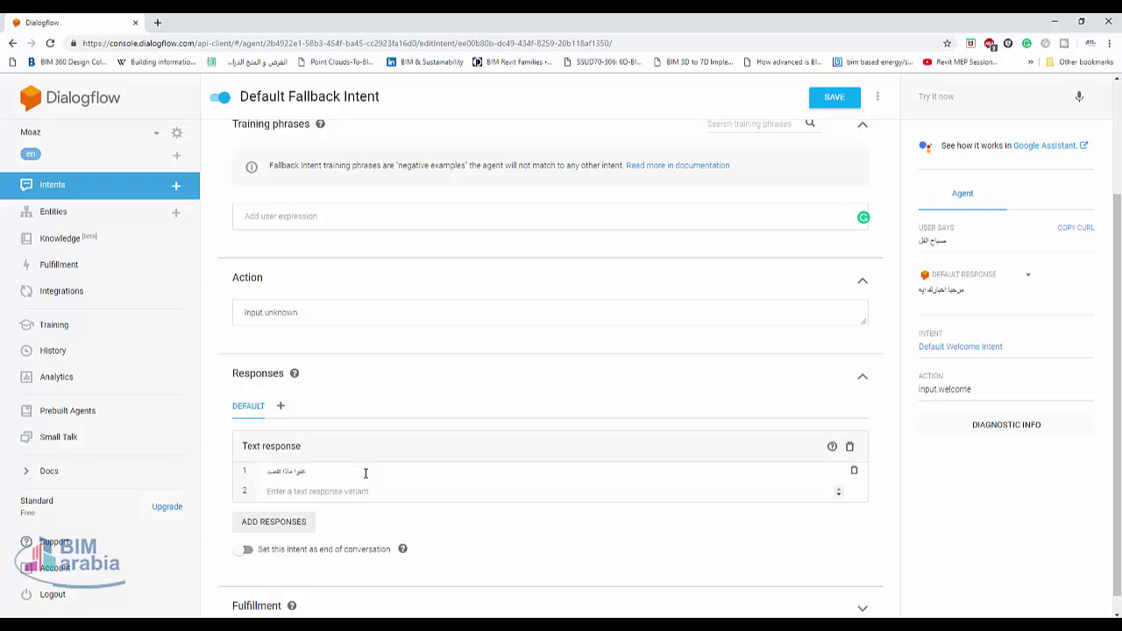
{"action": "left_click", "coordinate": [840, 102]}
Test the fallback reply in the test console with the unrelated question "البورصة عاملة كام"
{"action": "scroll", "coordinate": [777, 207], "scroll_direction": "up", "scroll_amount": 2}
{"action": "left_click", "coordinate": [964, 97]}
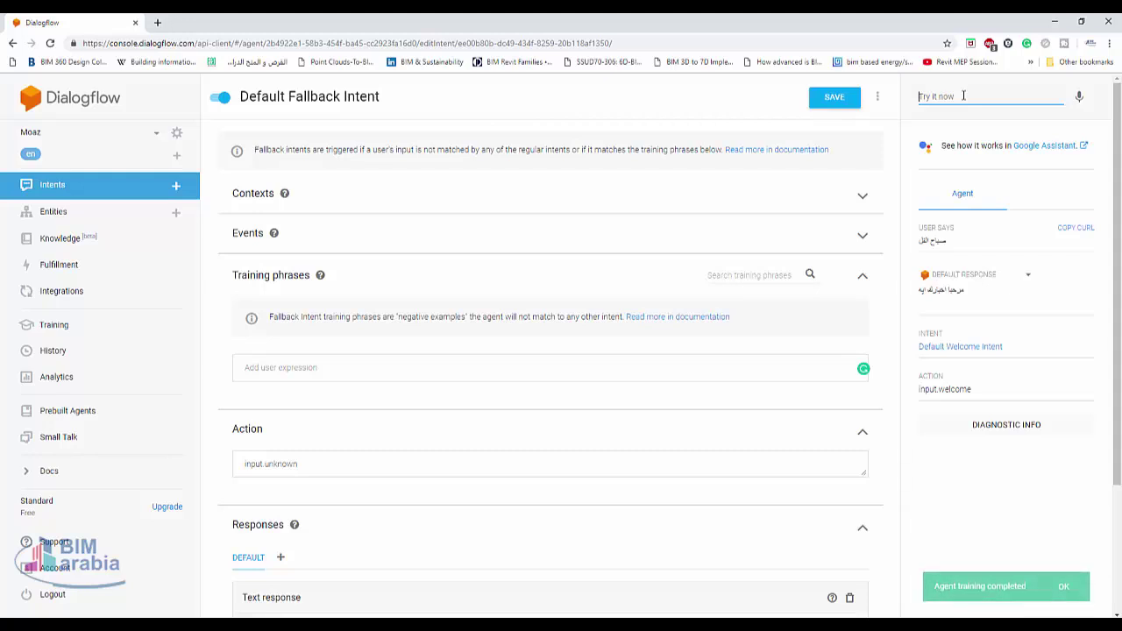
{"action": "left_click", "coordinate": [963, 95]}
{"action": "type", "text": "البورصة"}
{"action": "key", "text": "Return"}
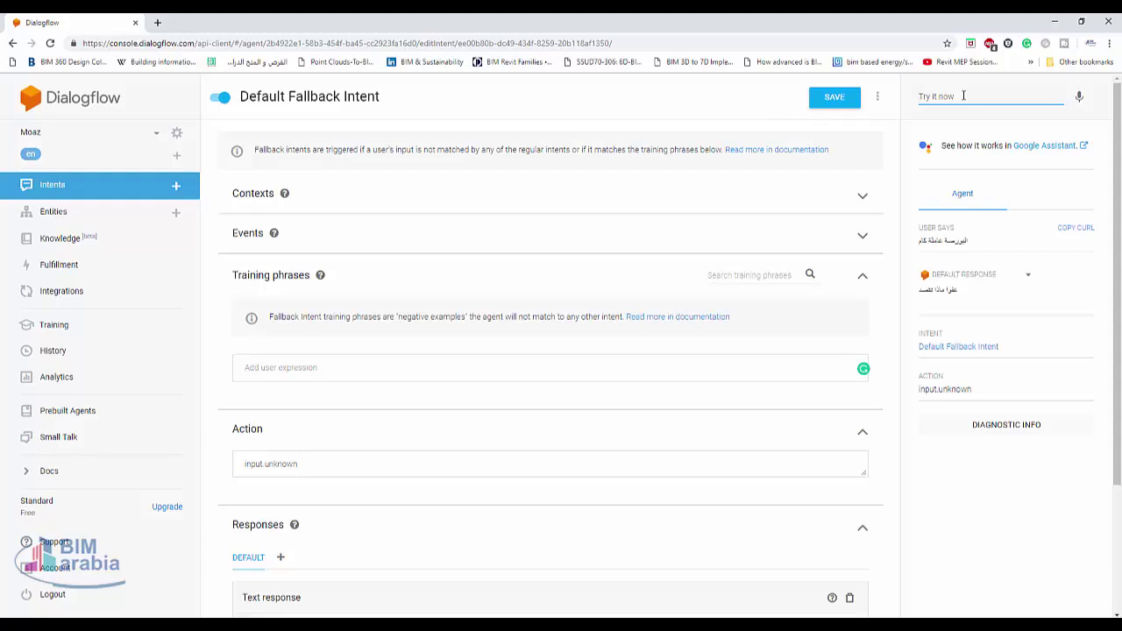
Create a new intent named "الغداء" and save it
{"action": "left_click", "coordinate": [86, 195]}
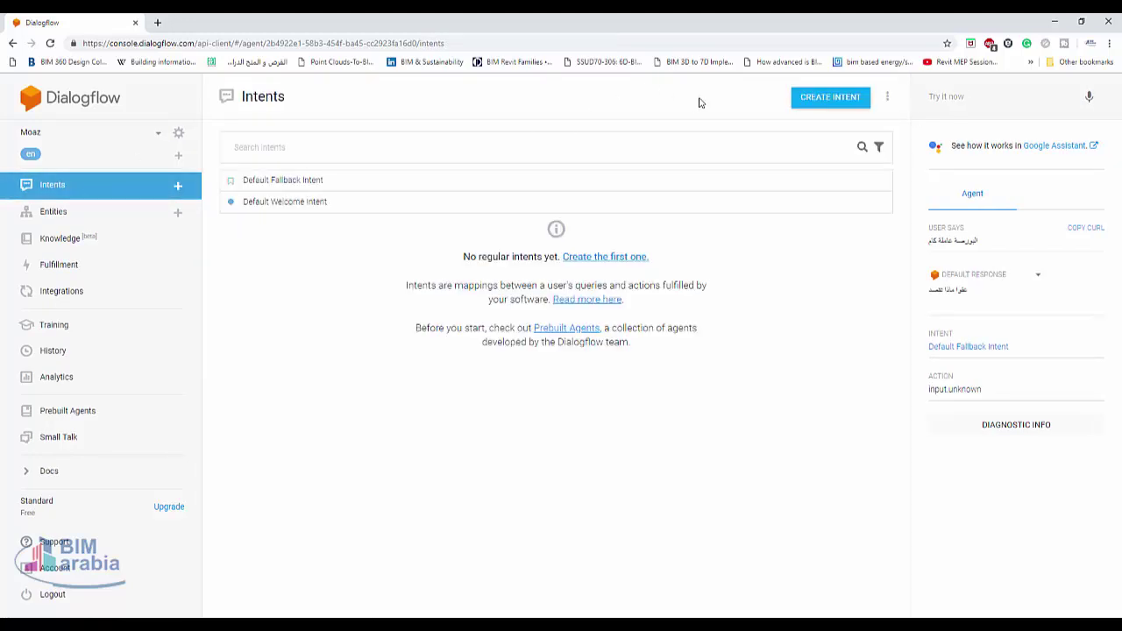
{"action": "left_click", "coordinate": [811, 105]}
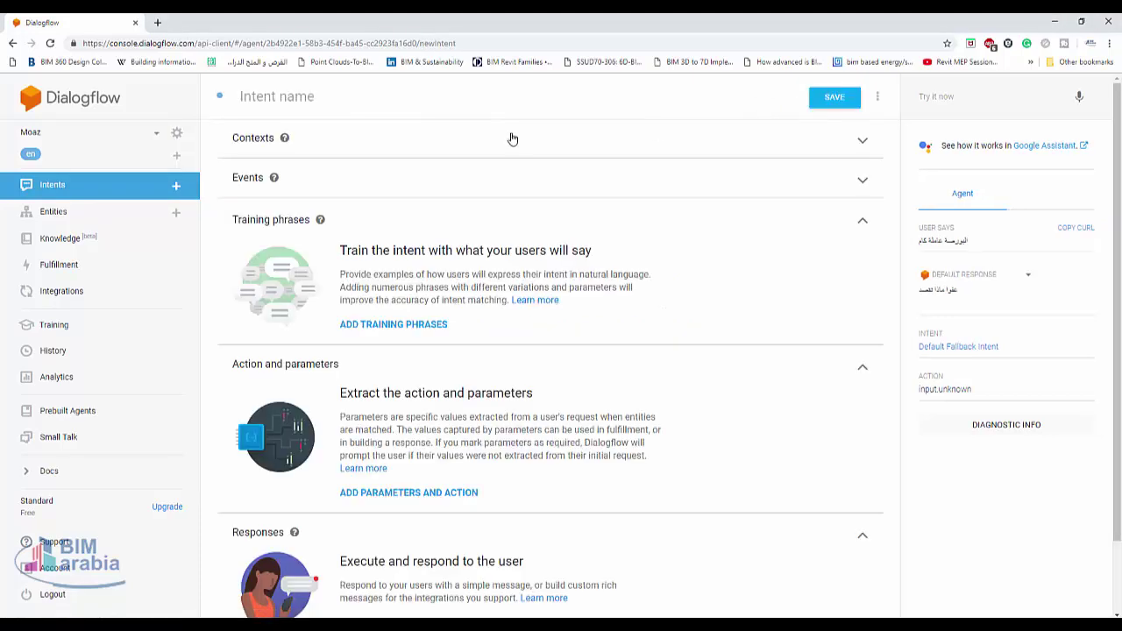
{"action": "left_click", "coordinate": [330, 95]}
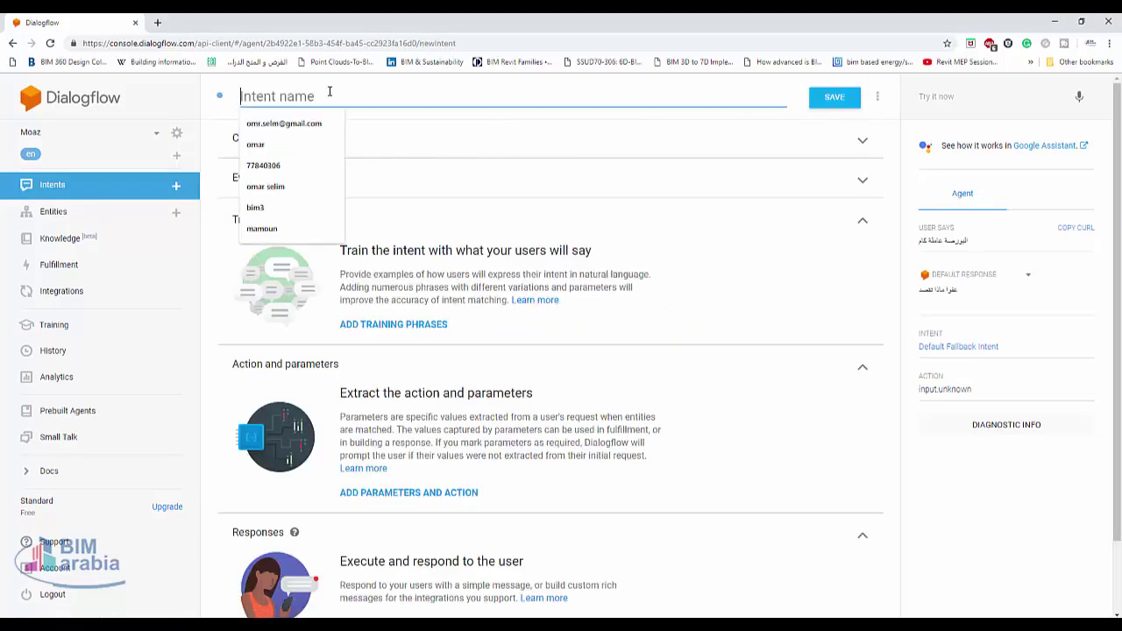
{"action": "type", "text": "ال"}
{"action": "type", "text": "ع"}
{"action": "type", "text": "داء"}
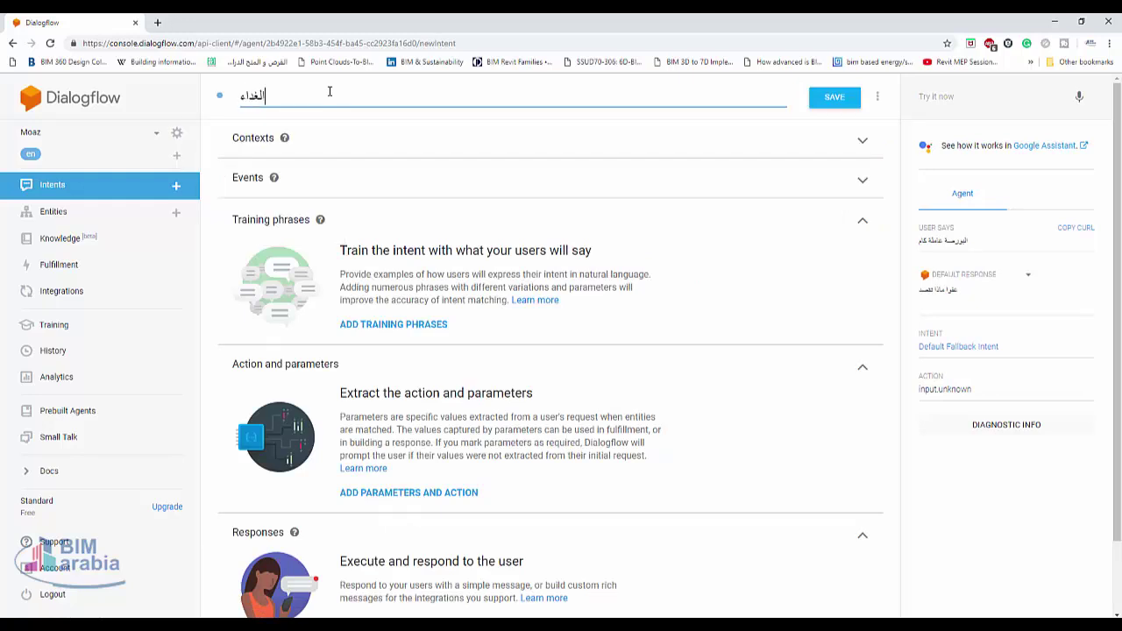
{"action": "left_click", "coordinate": [835, 96]}
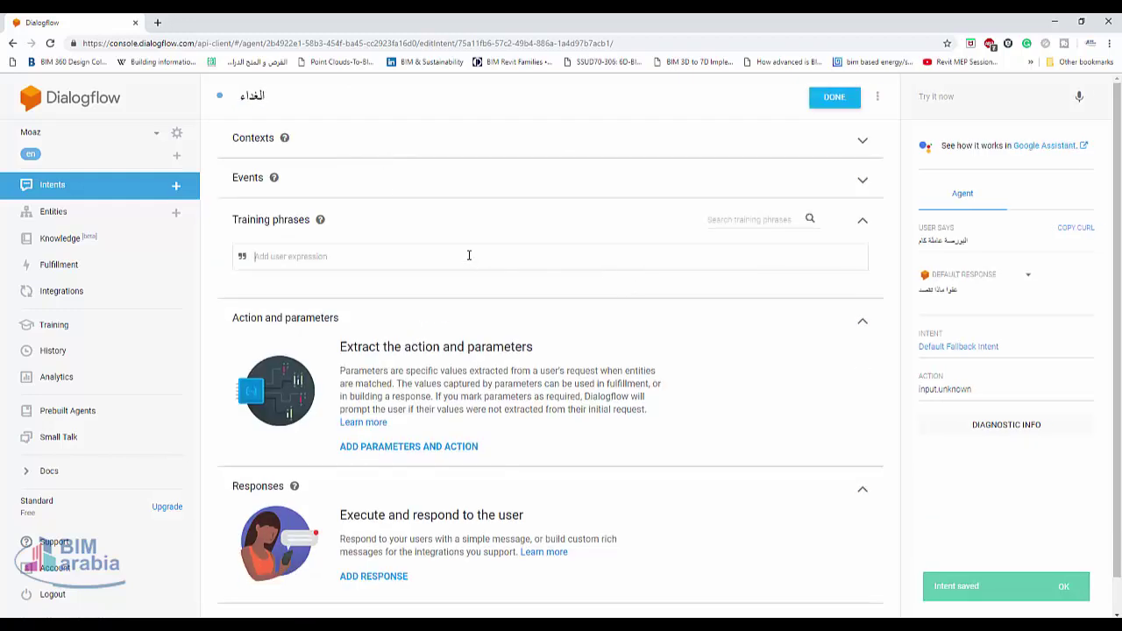
Give the الغداء intent the training phrase "هناكل ايه" and the text response "اي حاجة", saving the intent
{"action": "left_click", "coordinate": [469, 255]}
{"action": "type", "text": "الغدا ايه"}
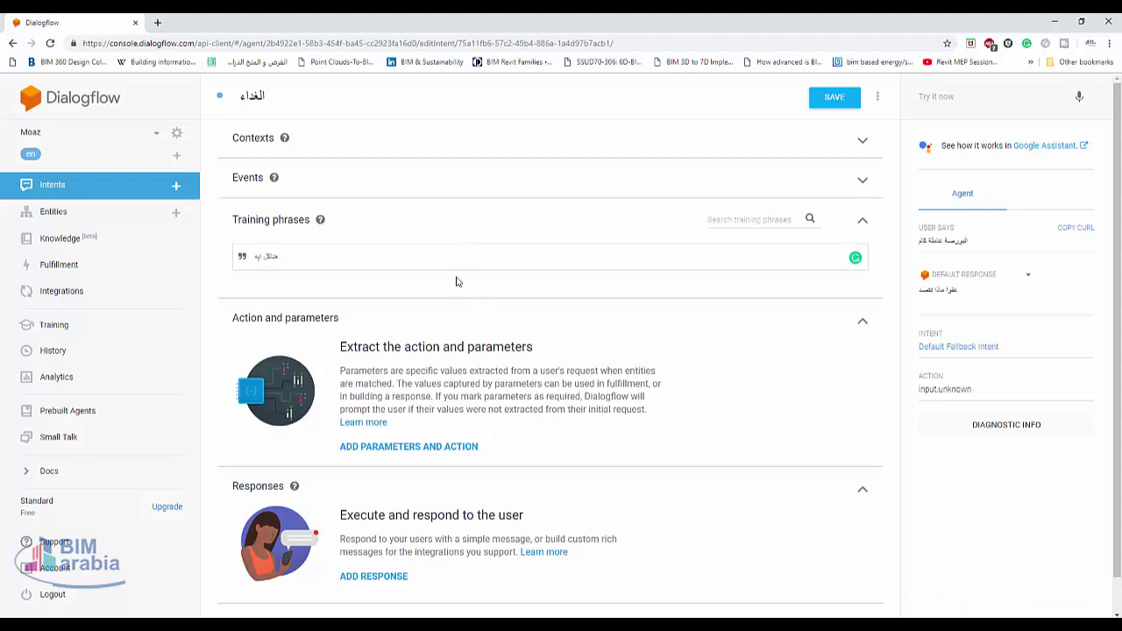
{"action": "scroll", "coordinate": [456, 281], "scroll_direction": "down", "scroll_amount": 1}
{"action": "left_click", "coordinate": [388, 539]}
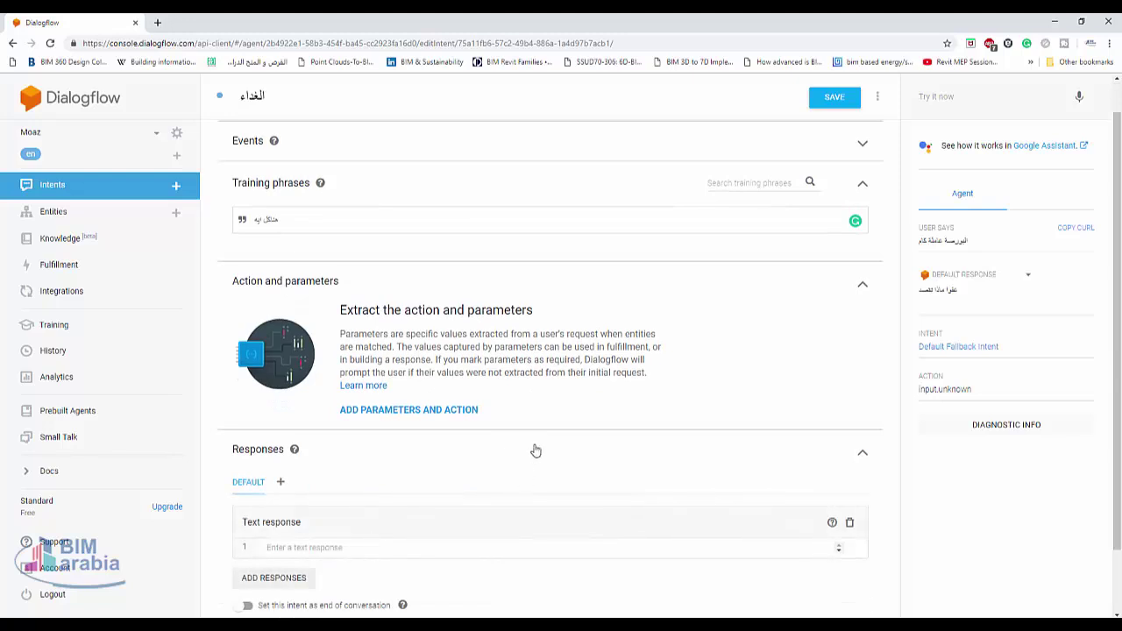
{"action": "scroll", "coordinate": [534, 454], "scroll_direction": "down", "scroll_amount": 2}
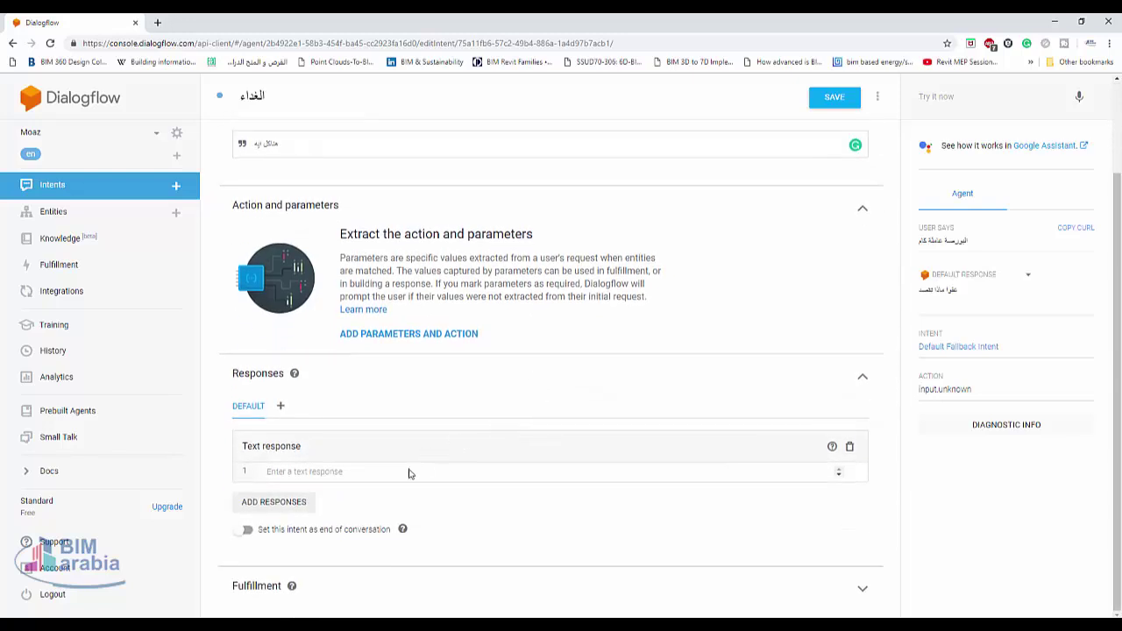
{"action": "left_click", "coordinate": [327, 471]}
{"action": "type", "text": "يي حاجة"}
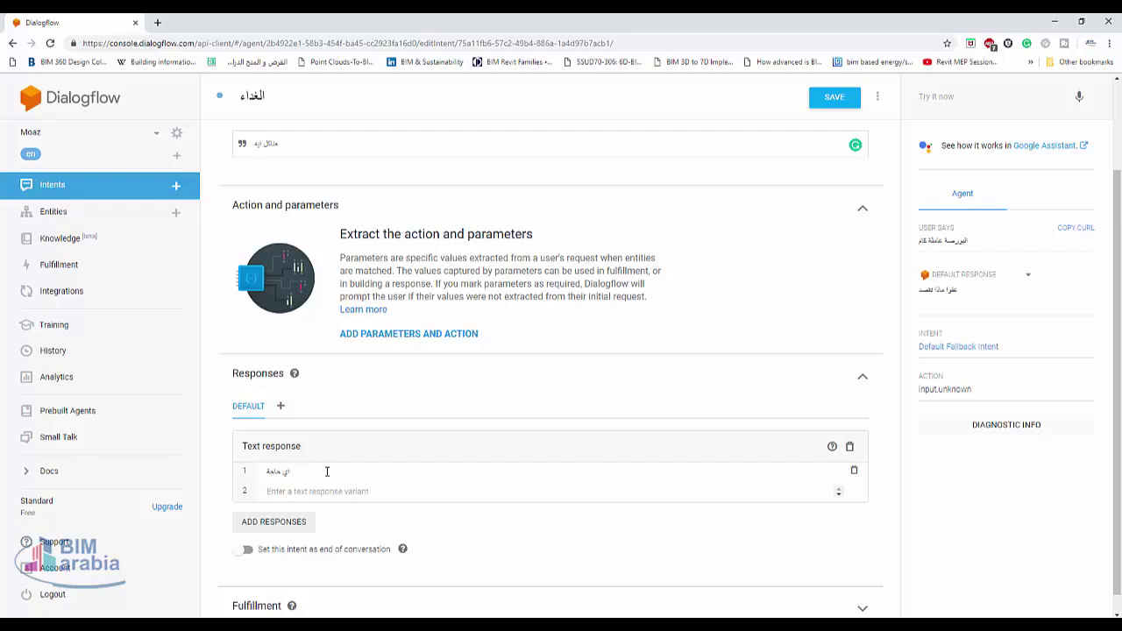
{"action": "scroll", "coordinate": [543, 253], "scroll_direction": "up", "scroll_amount": 1}
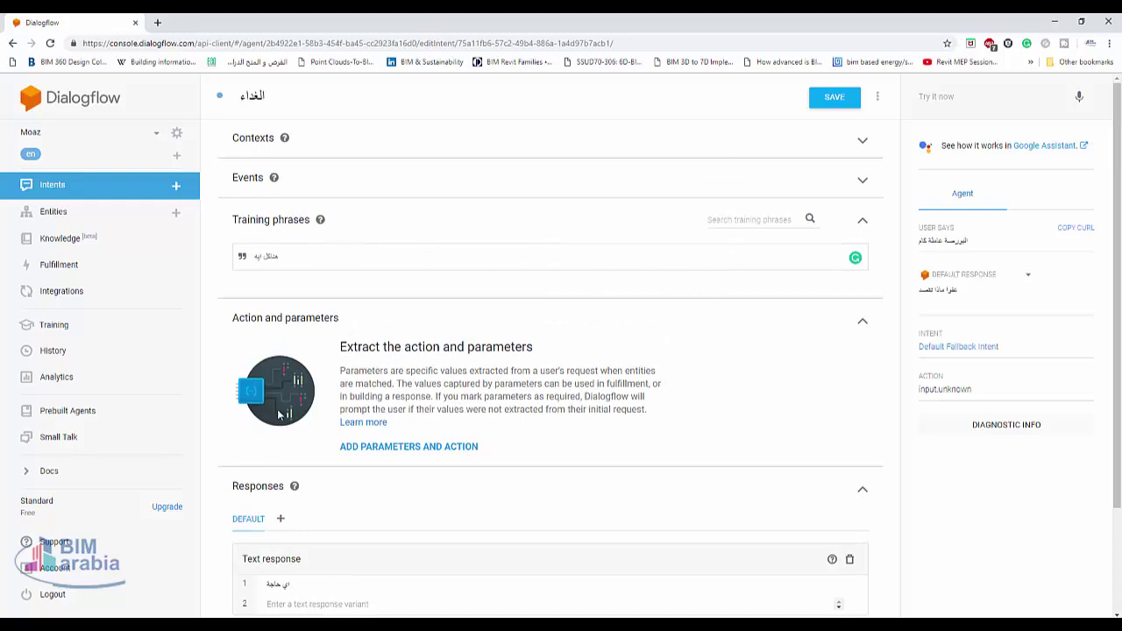
{"action": "scroll", "coordinate": [273, 458], "scroll_direction": "down", "scroll_amount": 1}
{"action": "scroll", "coordinate": [273, 458], "scroll_direction": "down", "scroll_amount": 1}
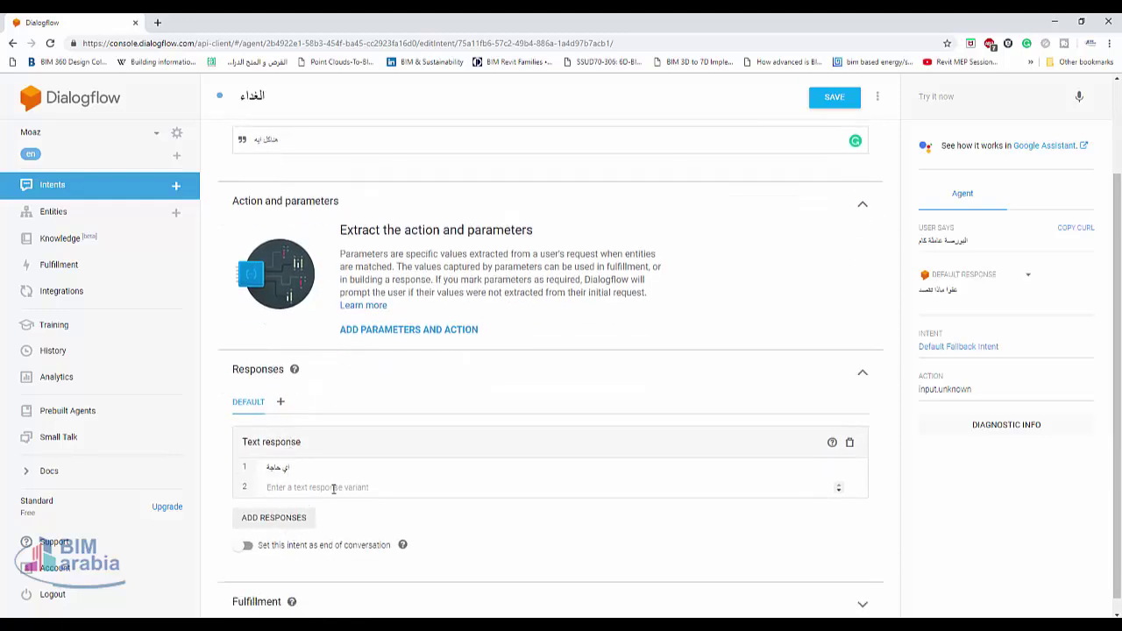
{"action": "left_click", "coordinate": [835, 97]}
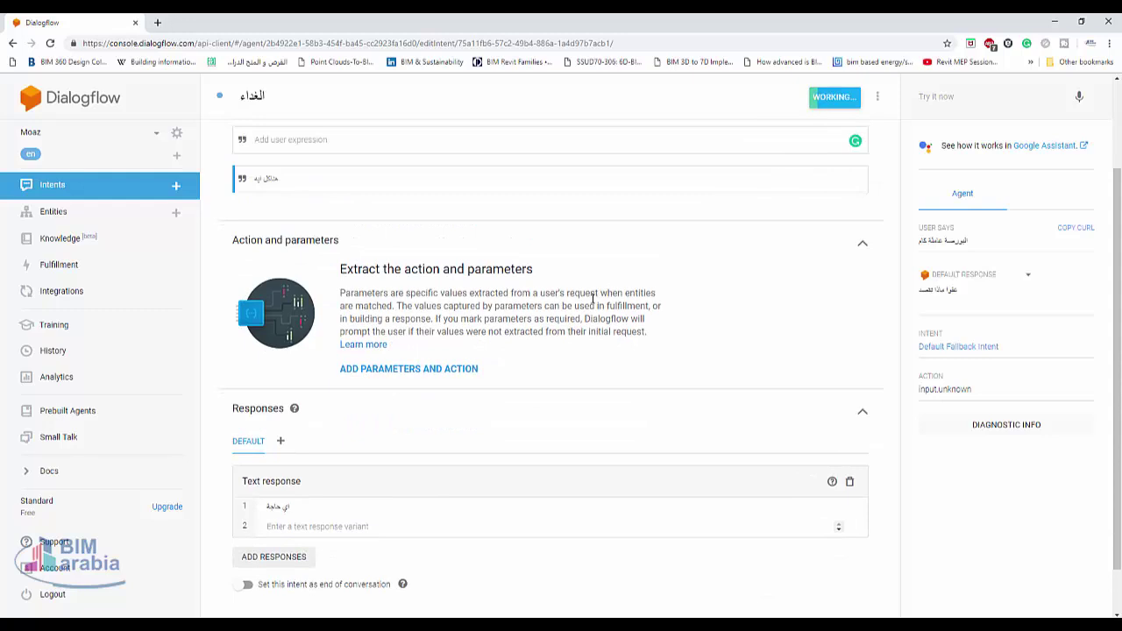
Add the training phrase "انا جعان نطلب ايه ؟؟" to the الغداء intent and save it
{"action": "left_click", "coordinate": [308, 141]}
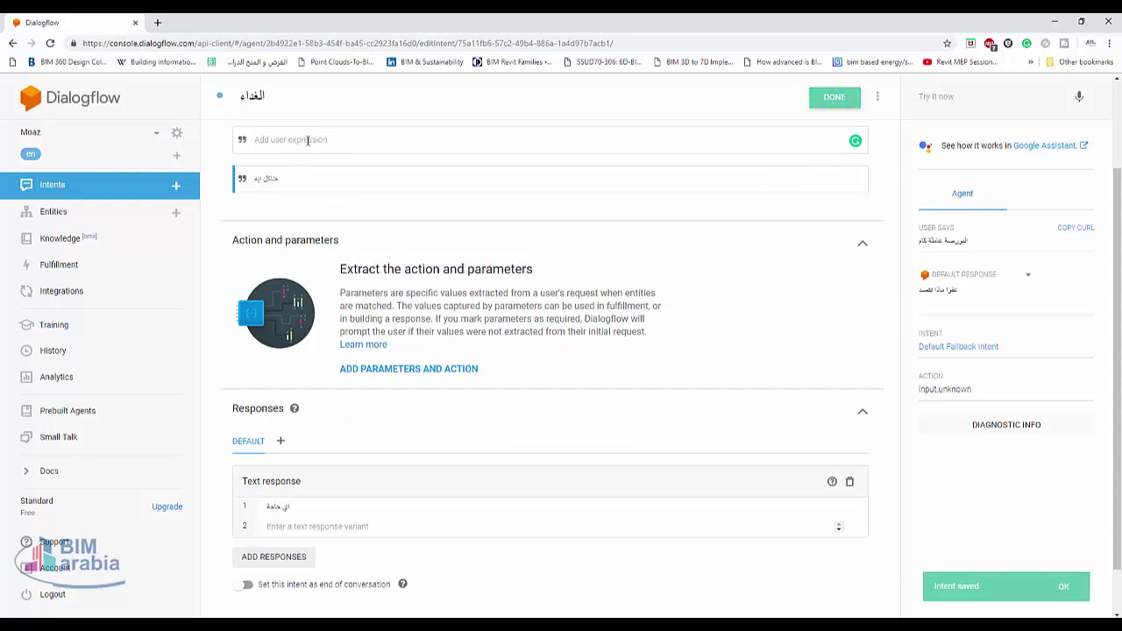
{"action": "type", "text": "أن"}
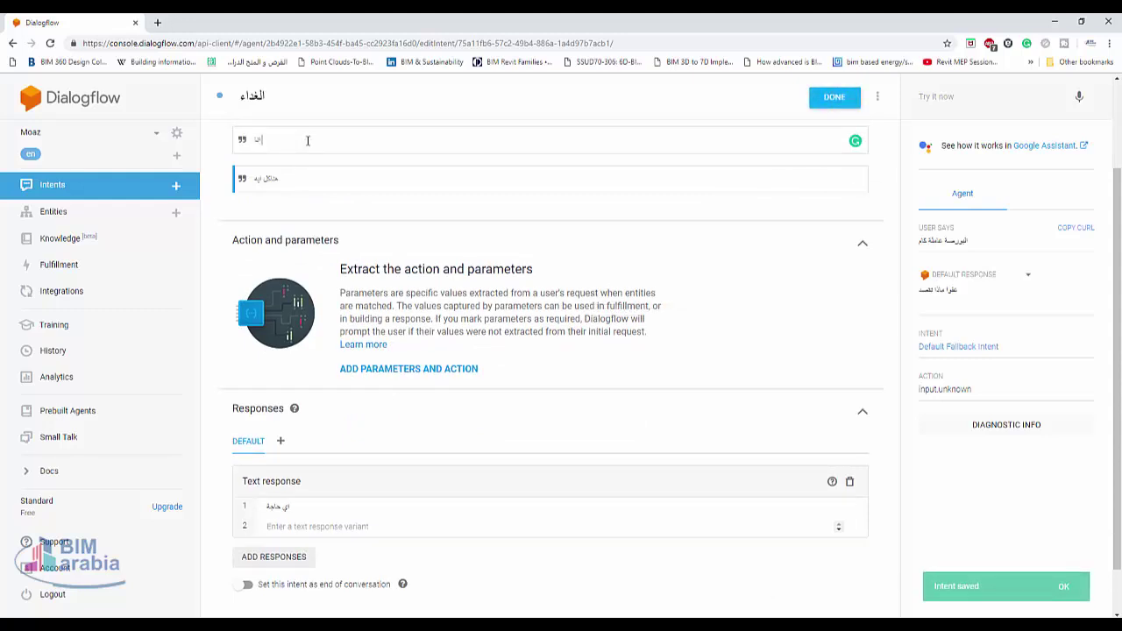
{"action": "type", "text": "ا جعان"}
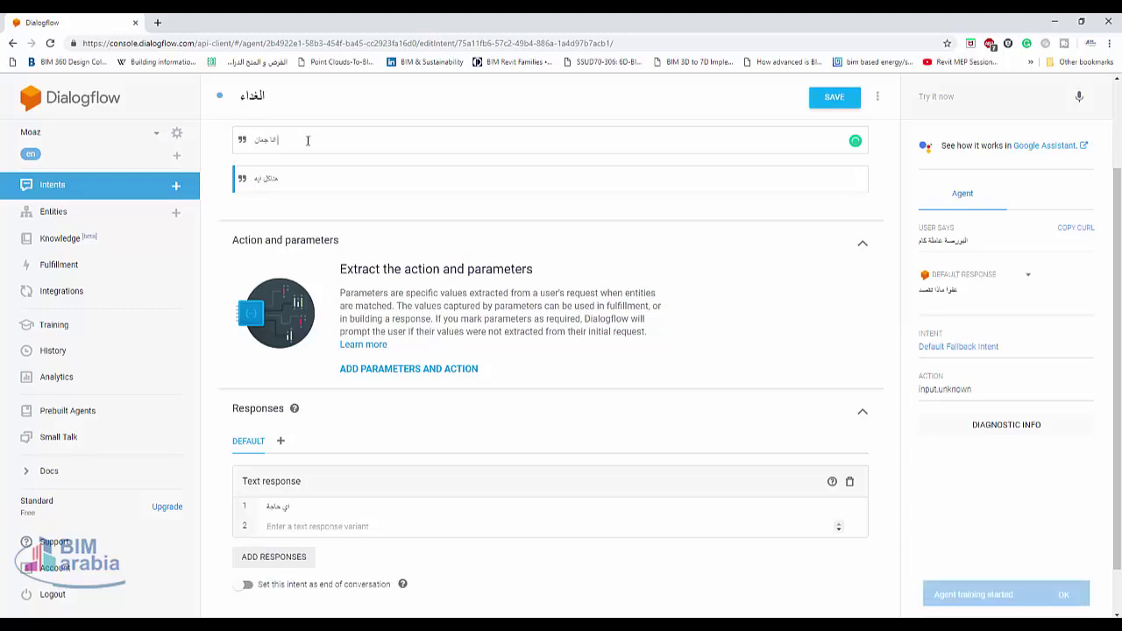
{"action": "type", "text": " بطلب ايه"}
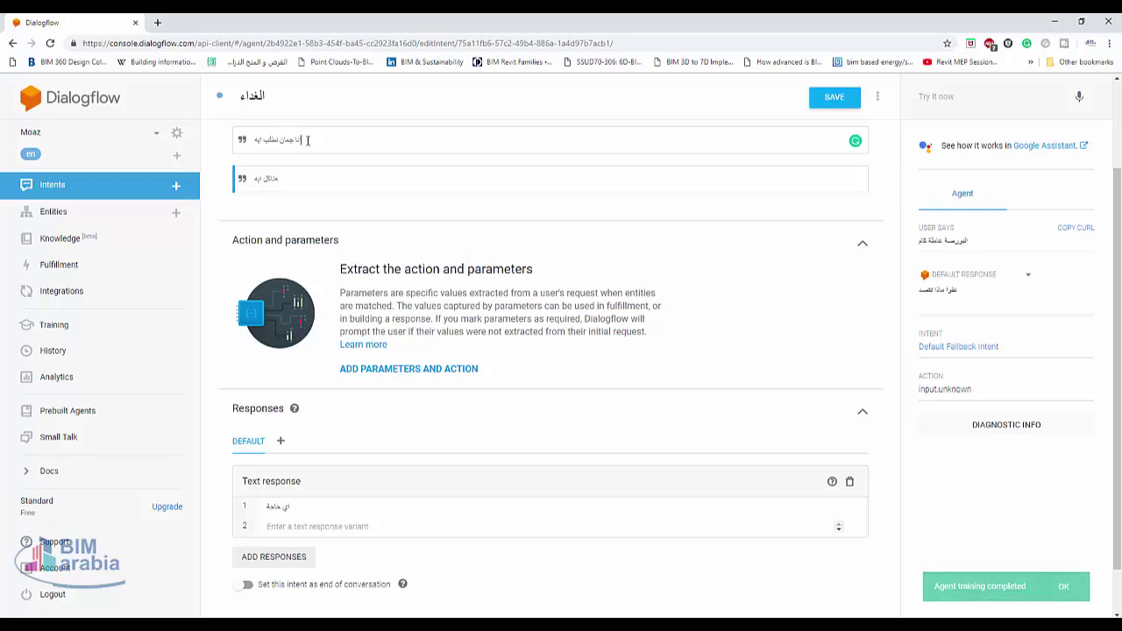
{"action": "type", "text": " ؟؟"}
{"action": "scroll", "coordinate": [593, 329], "scroll_direction": "up", "scroll_amount": 2}
{"action": "key", "text": "ctrl+s"}
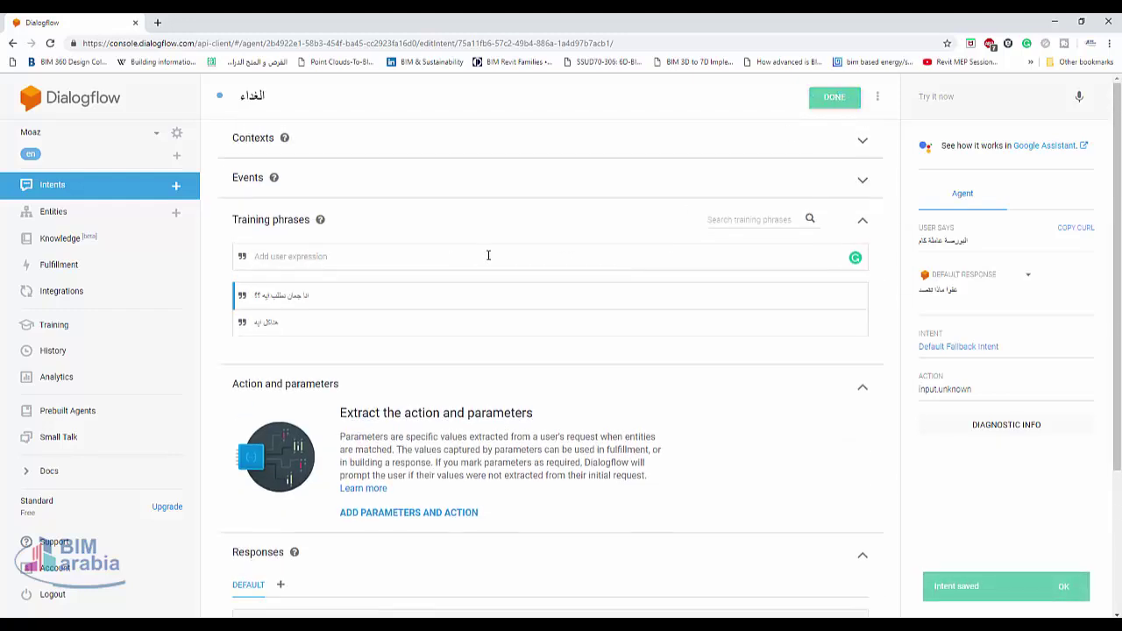
Add the training phrase "عايز اكل - هناكل ايه" to the الغداء intent and save it
{"action": "type", "text": "عايزين"}
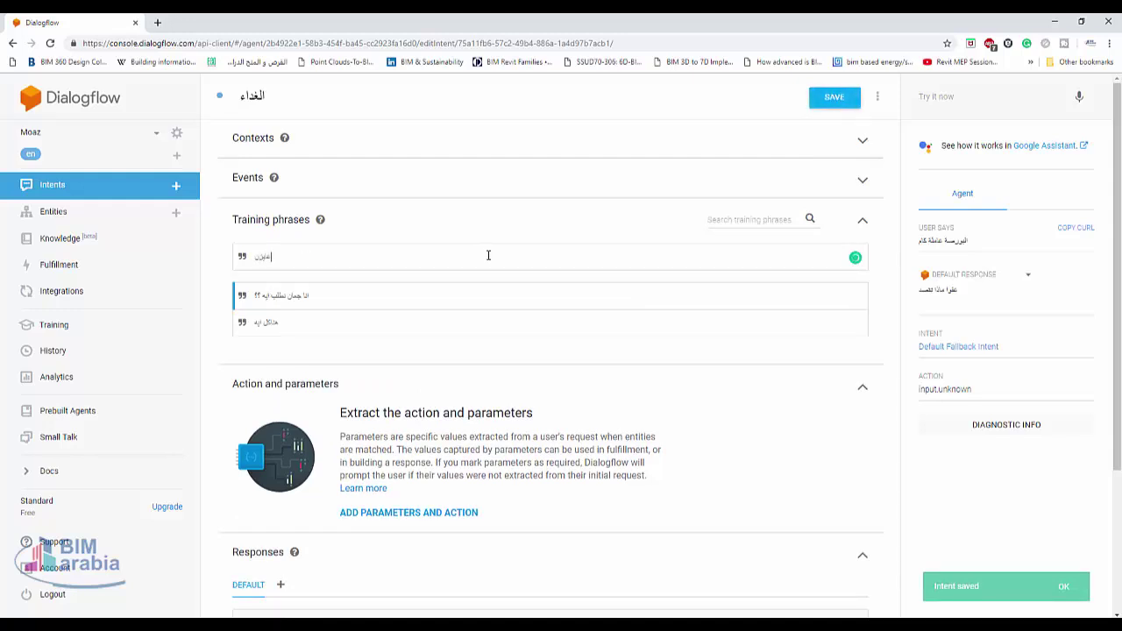
{"action": "key", "text": "BackSpace"}
{"action": "key", "text": "BackSpace"}
{"action": "type", "text": "اكل - هاكل ايه"}
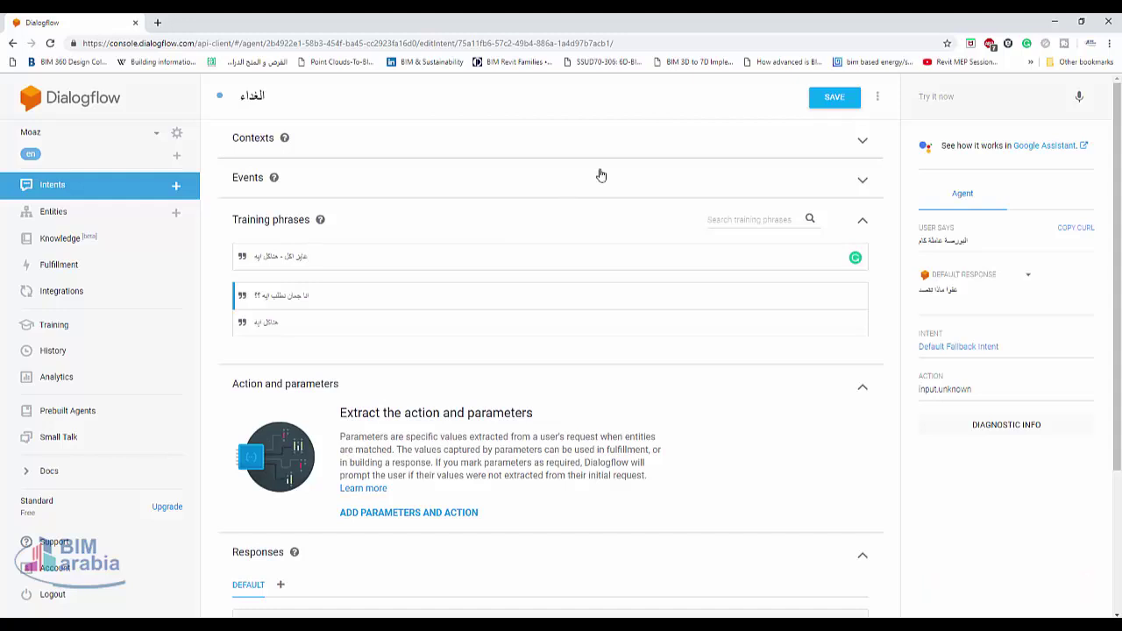
{"action": "left_click", "coordinate": [829, 96]}
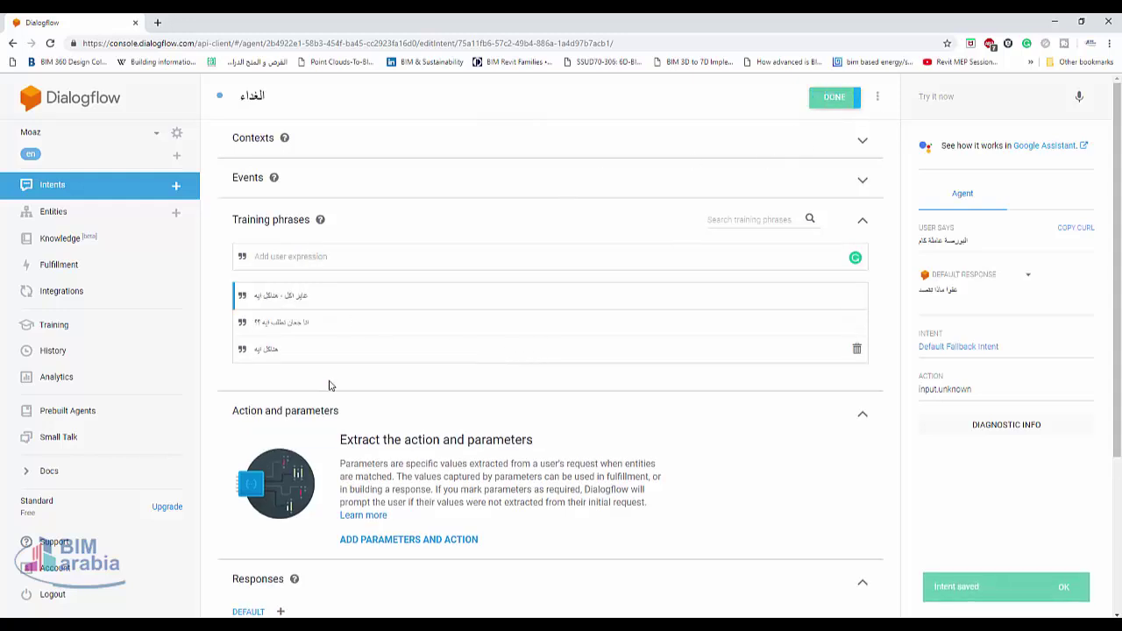
Test the الغداء intent in the test console with the phrase "هناكل ايه"
{"action": "left_click", "coordinate": [965, 99]}
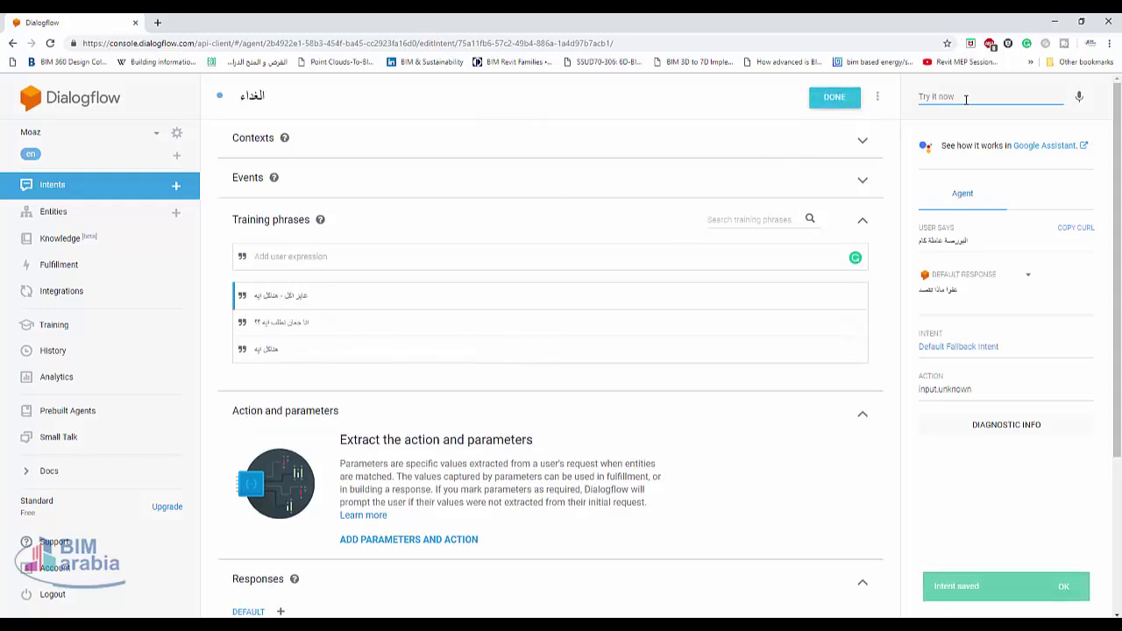
{"action": "type", "text": "ا"}
{"action": "type", "text": "تاكل ايه"}
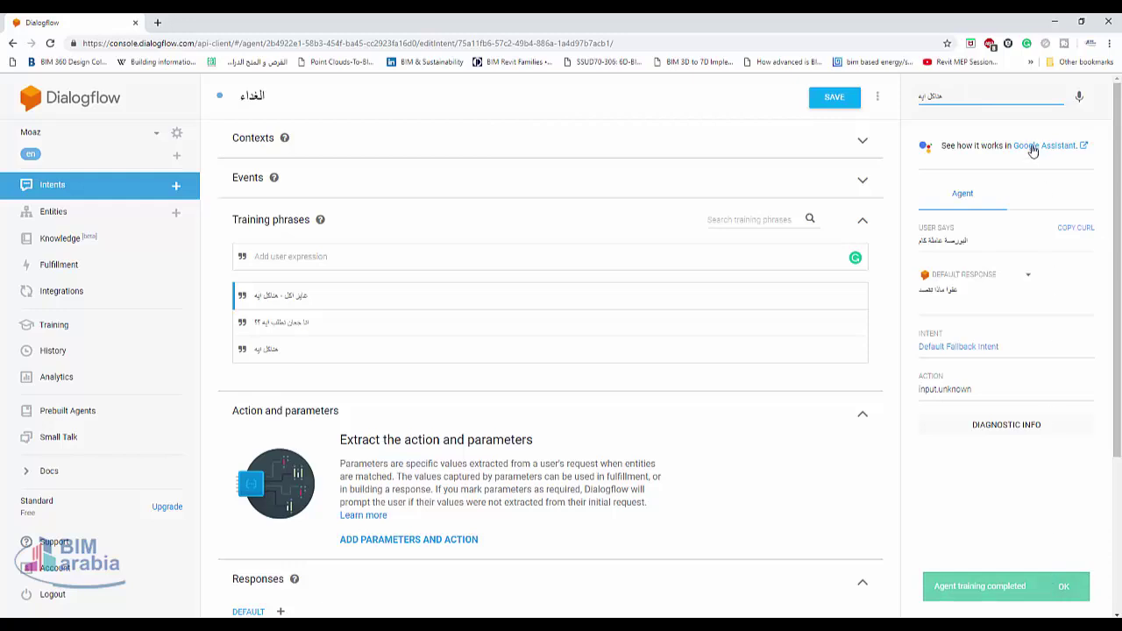
{"action": "key", "text": "Return"}
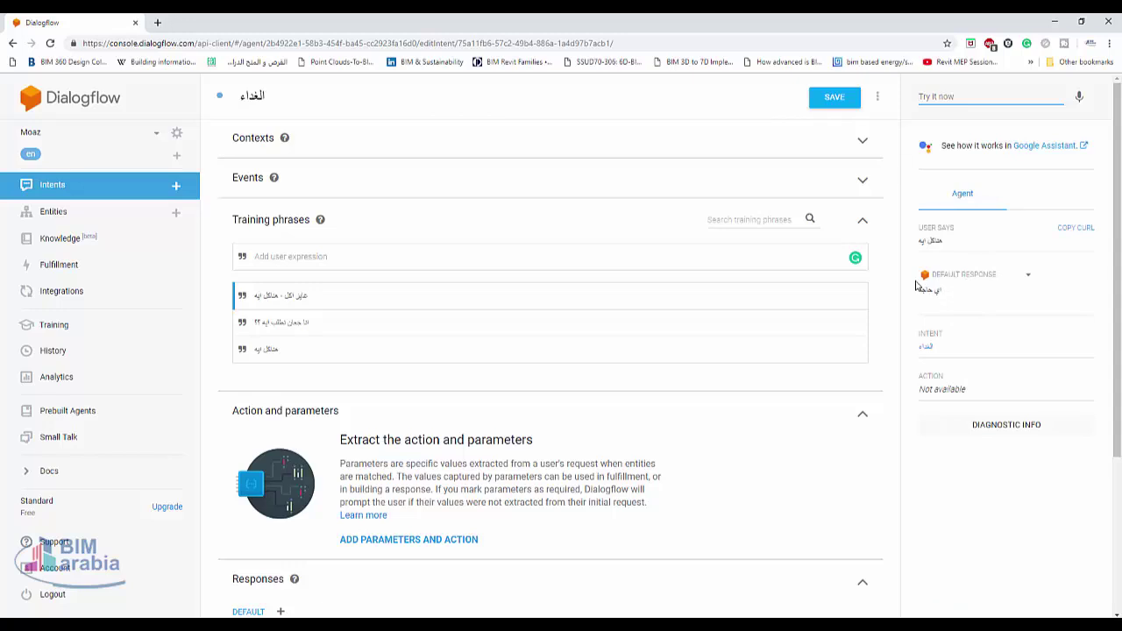
Test the agent in the test console with the single word "جعان"
{"action": "type", "text": "د"}
{"action": "type", "text": "عان"}
{"action": "key", "text": "Return"}
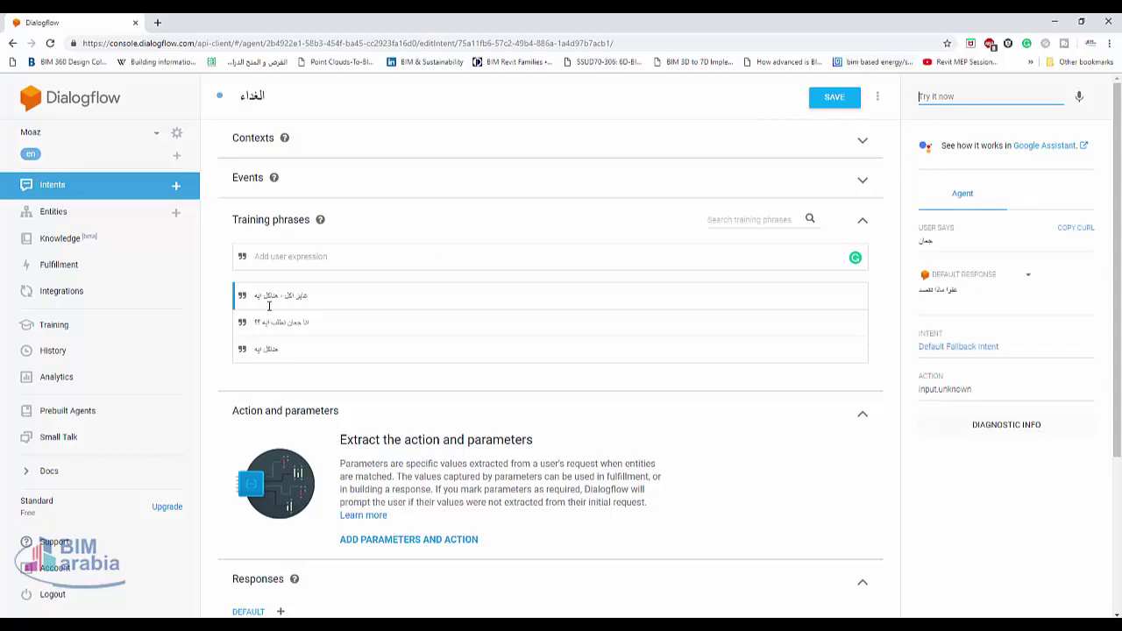
Enable Small Talk for the agent and save the setting
{"action": "left_click", "coordinate": [98, 449]}
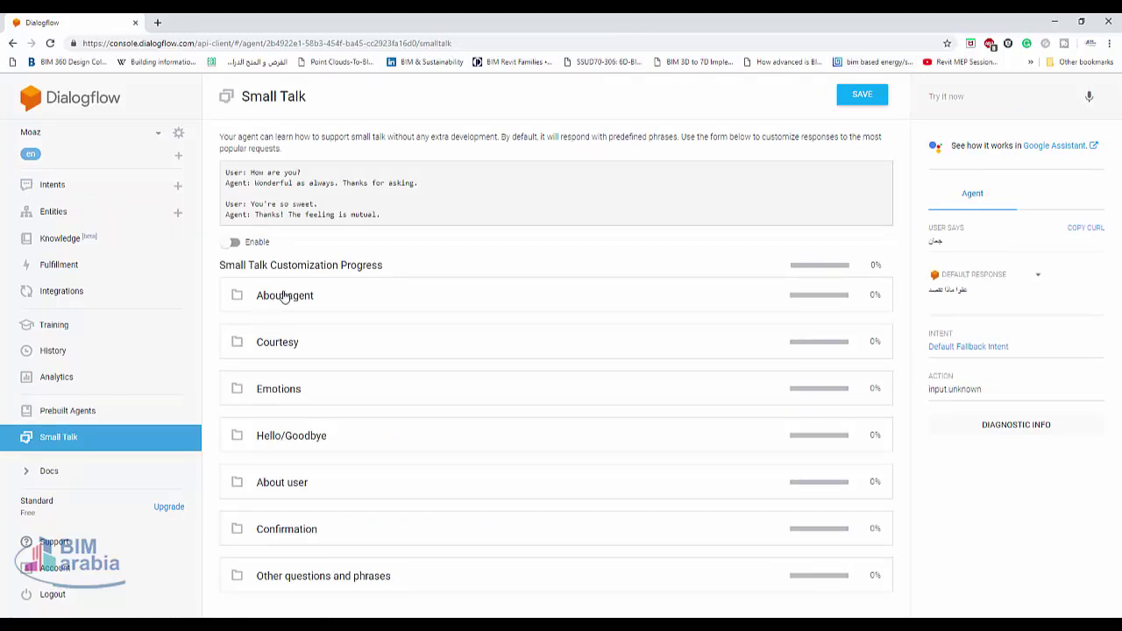
{"action": "left_click", "coordinate": [234, 242]}
{"action": "left_click", "coordinate": [848, 95]}
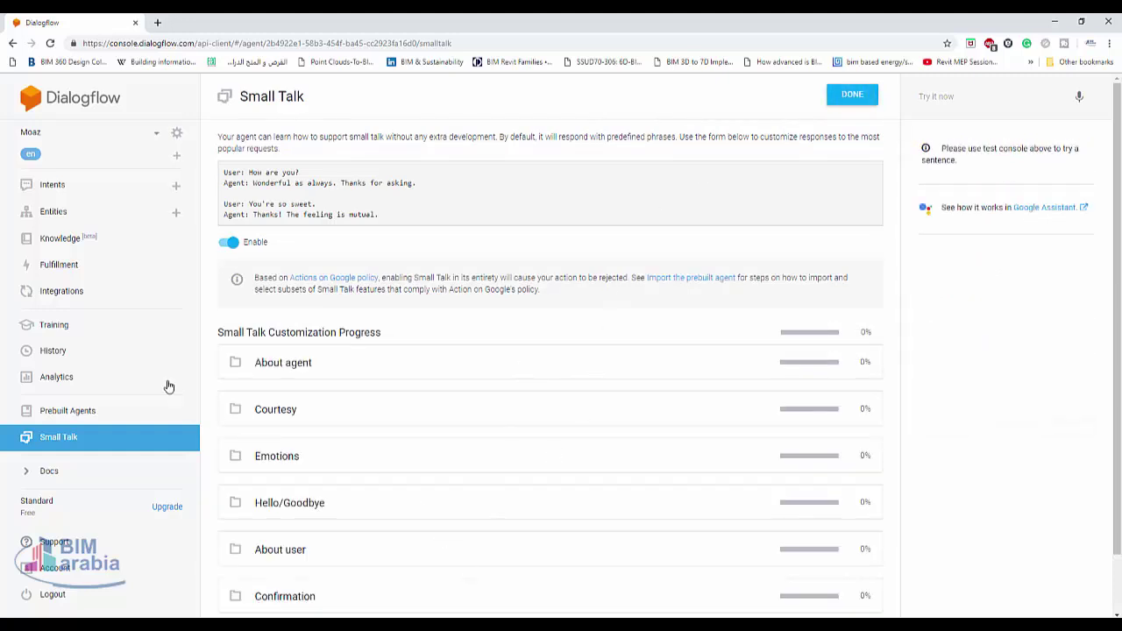
Examine the messaging and voice platforms available as integrations for the agent
{"action": "left_click", "coordinate": [98, 299]}
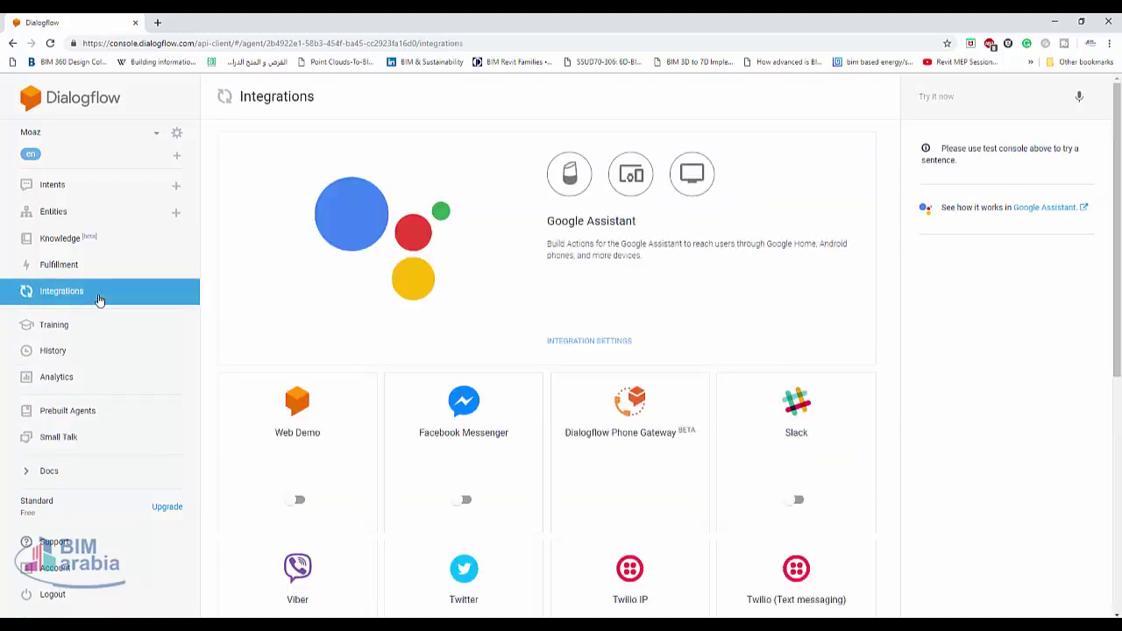
{"action": "scroll", "coordinate": [531, 461], "scroll_direction": "down", "scroll_amount": 1}
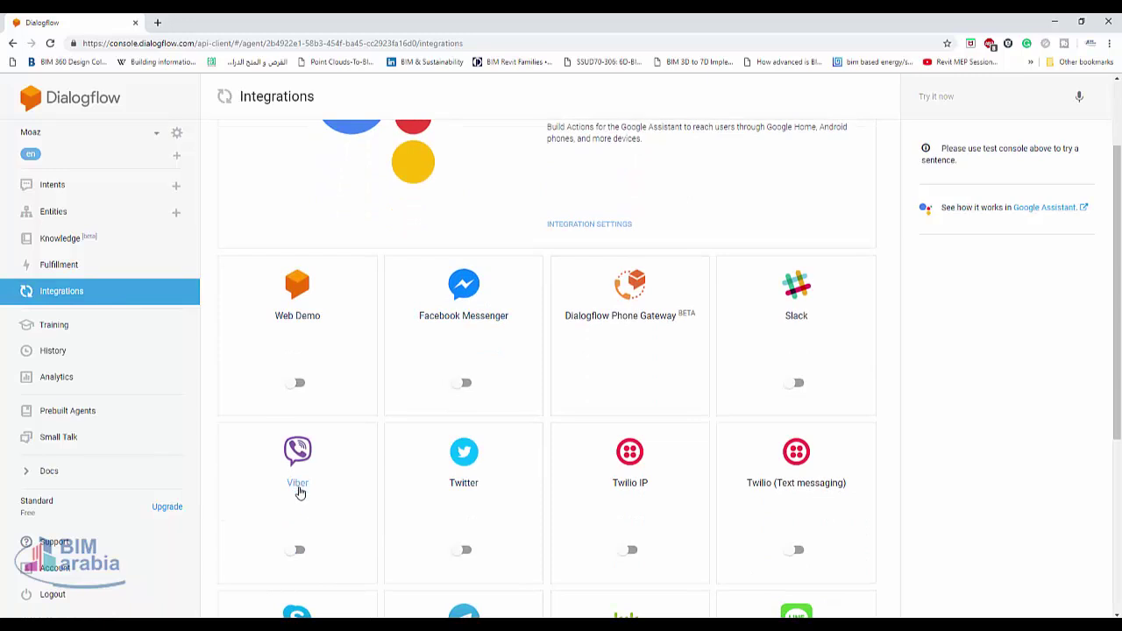
{"action": "scroll", "coordinate": [471, 348], "scroll_direction": "down", "scroll_amount": 2}
{"action": "scroll", "coordinate": [568, 429], "scroll_direction": "down", "scroll_amount": 2}
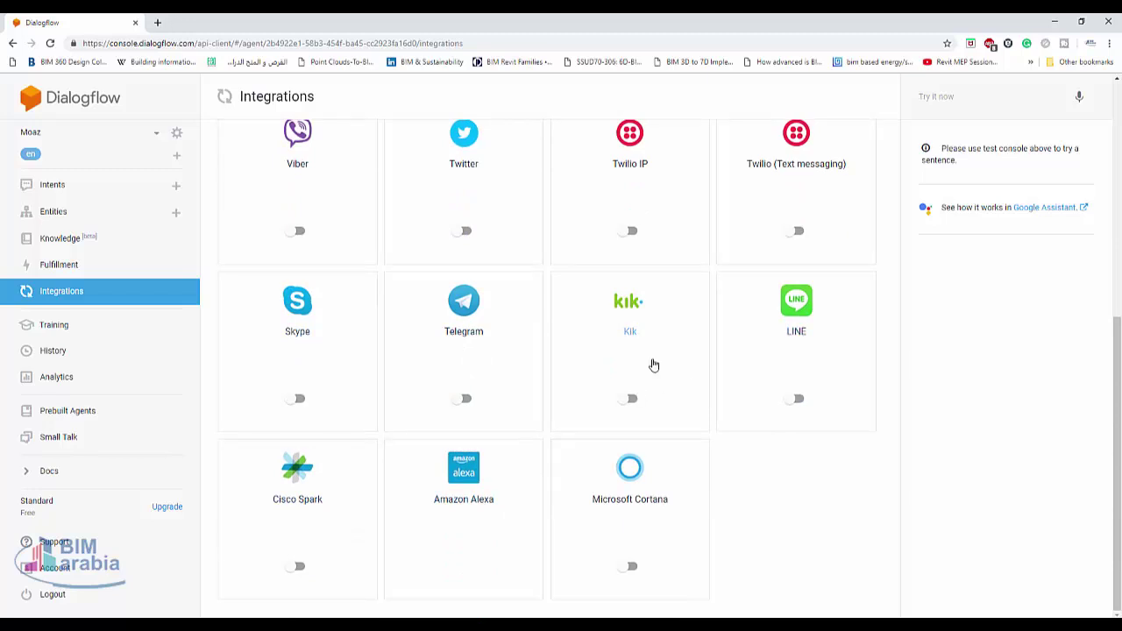
{"action": "scroll", "coordinate": [893, 459], "scroll_direction": "up", "scroll_amount": 3}
{"action": "scroll", "coordinate": [679, 434], "scroll_direction": "up", "scroll_amount": 2}
{"action": "scroll", "coordinate": [679, 433], "scroll_direction": "up", "scroll_amount": 1}
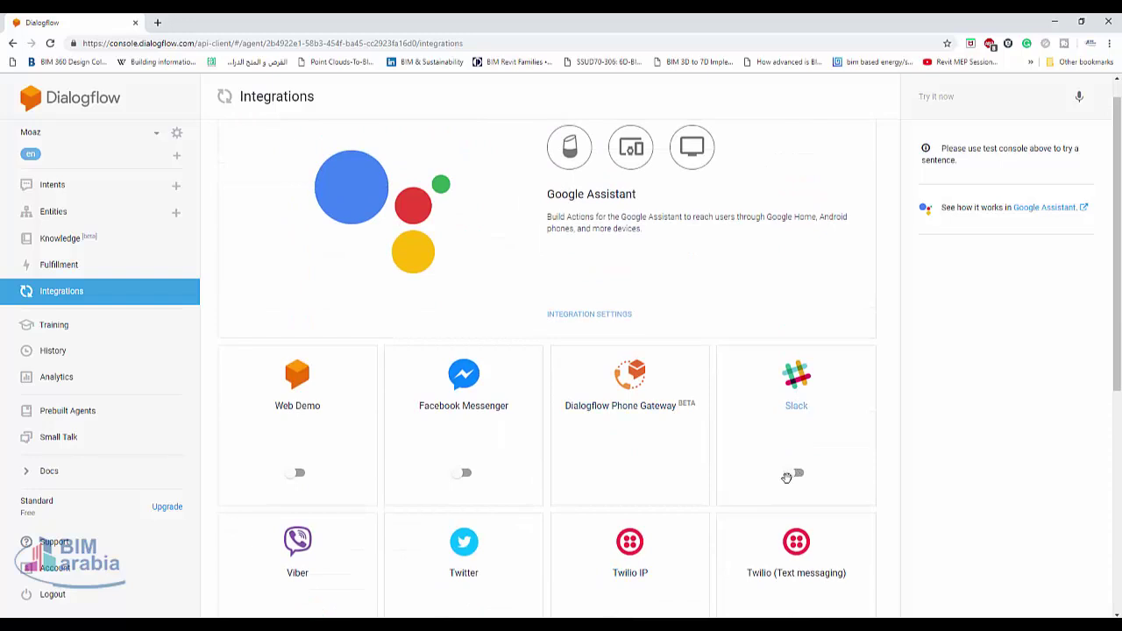
{"action": "scroll", "coordinate": [534, 426], "scroll_direction": "up", "scroll_amount": 1}
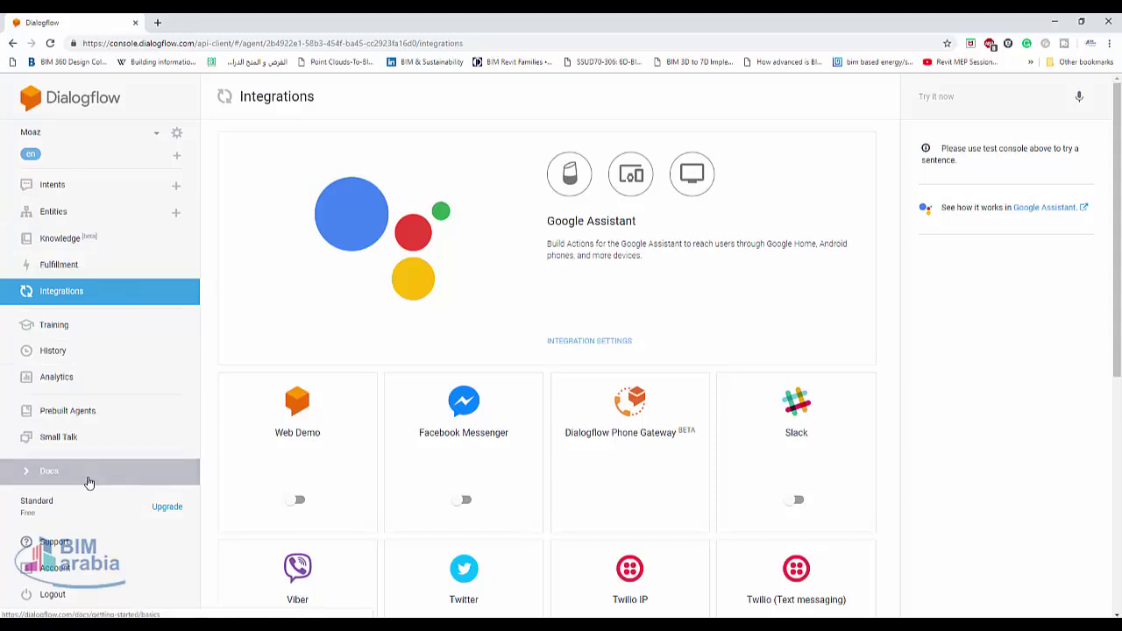
Open the Dialogflow getting-started documentation
{"action": "left_click", "coordinate": [89, 483]}
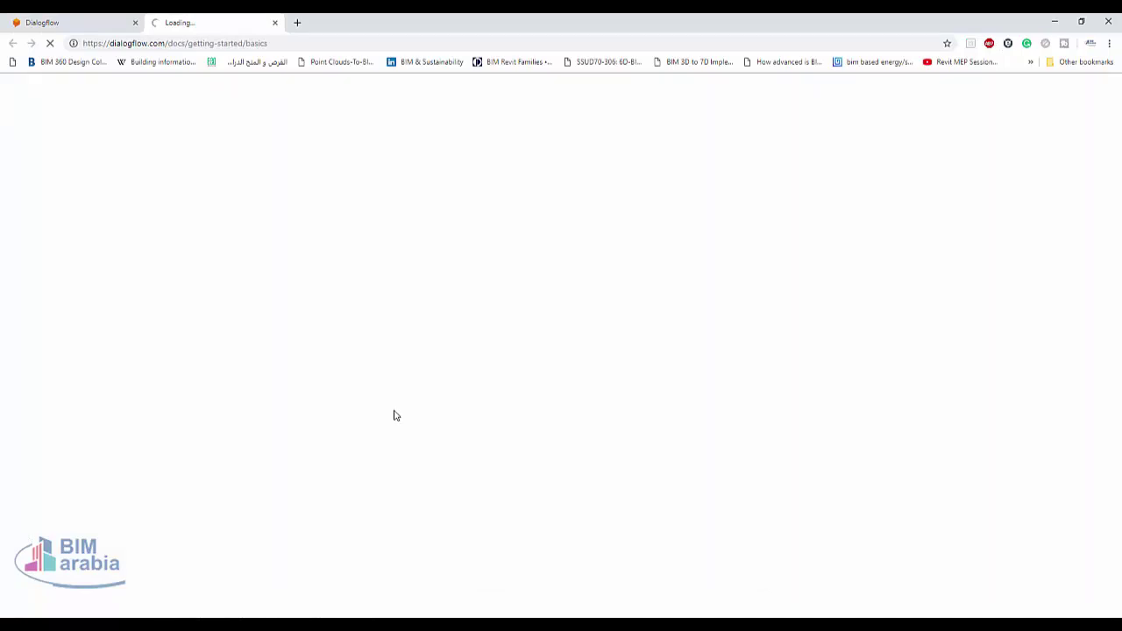